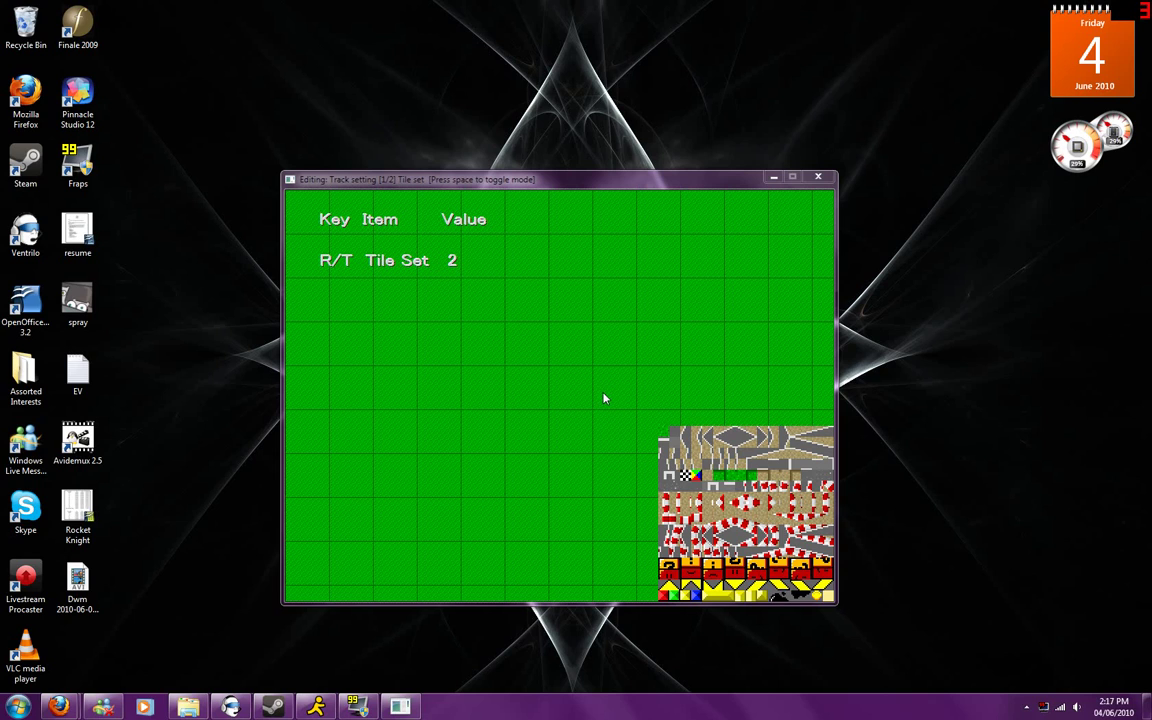
# Cycle through the track's available tile sets and end on tile set 2.
pyautogui.click(532, 180)
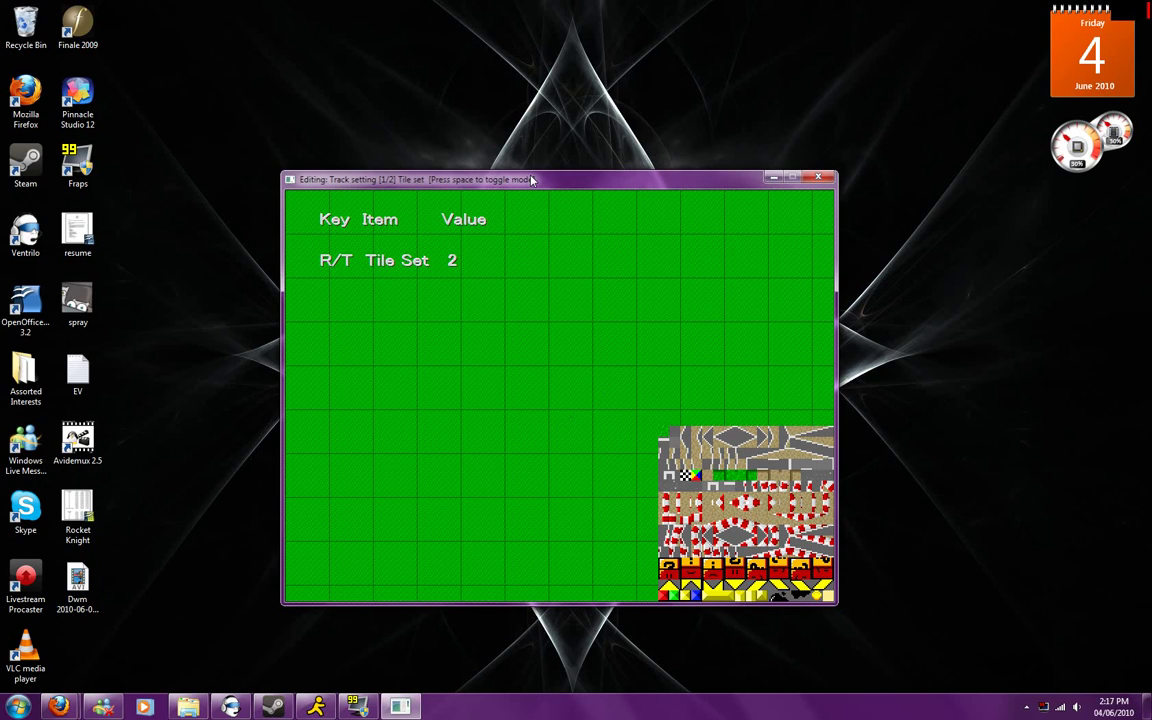
pyautogui.press('space')
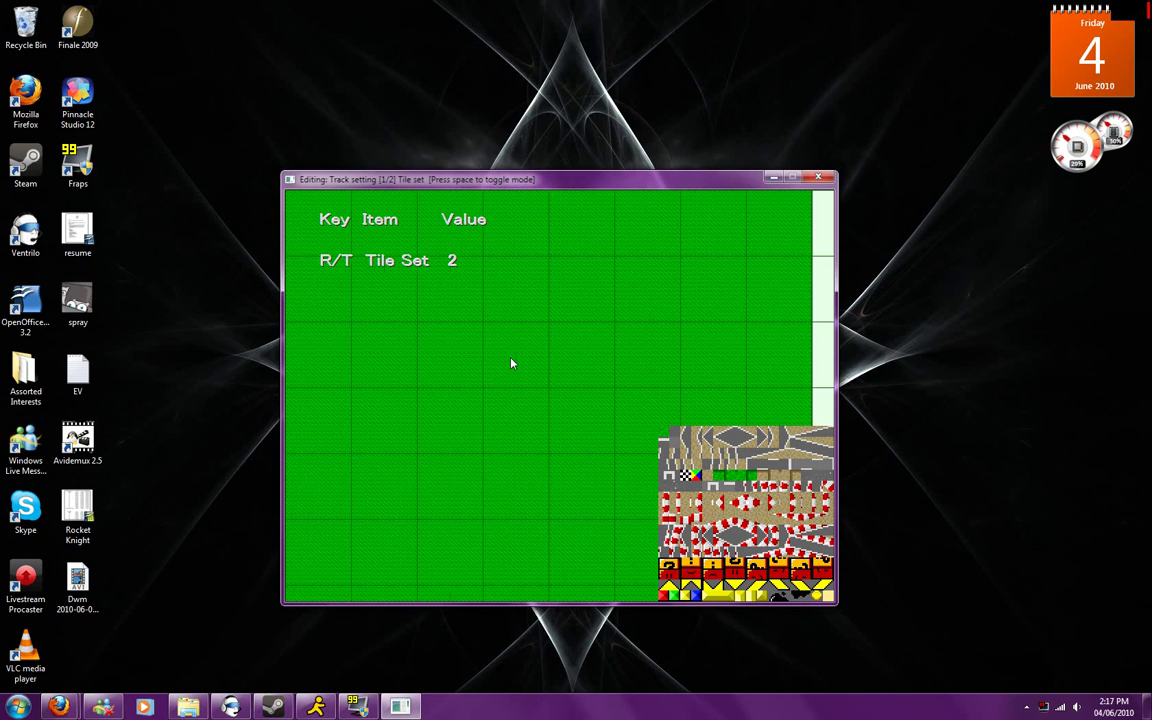
pyautogui.press('space')
pyautogui.press('space')
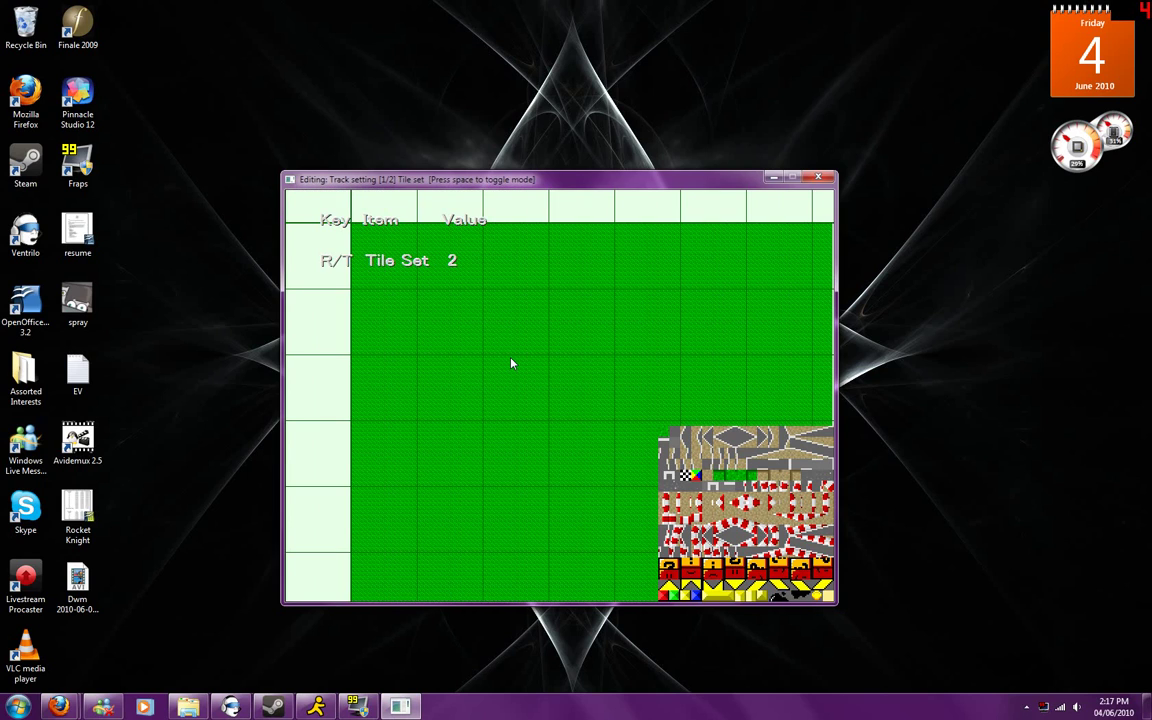
pyautogui.scroll(-2, 510, 364)
pyautogui.scroll(1, 509, 368)
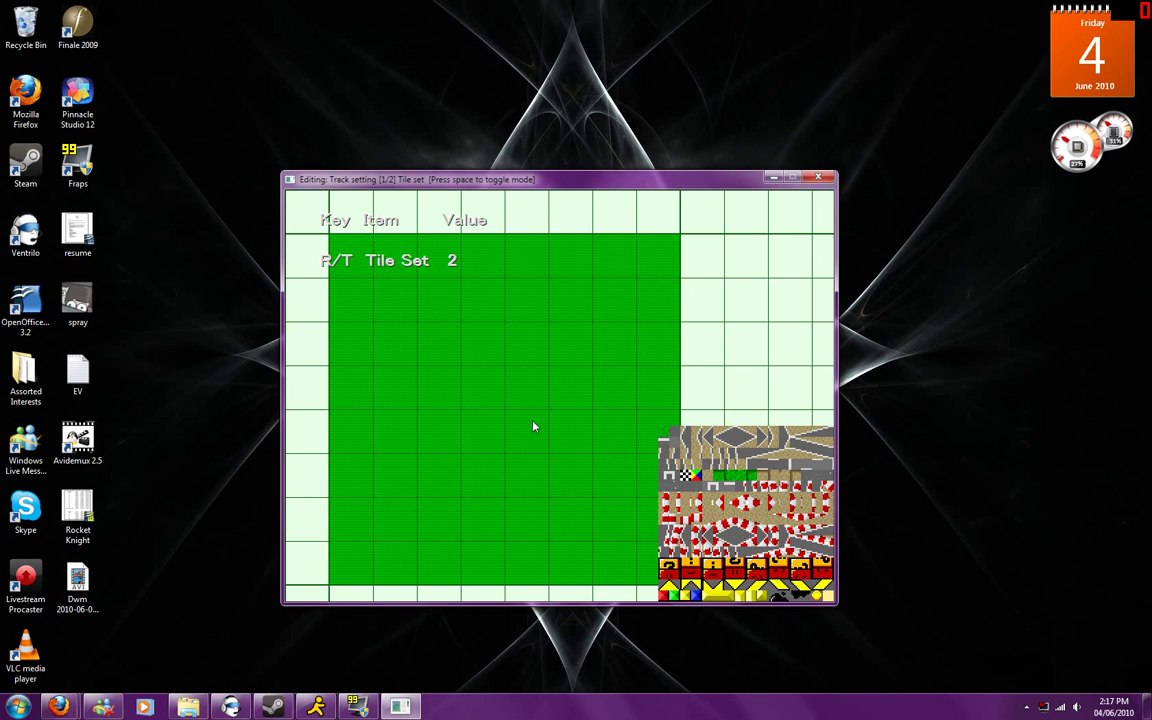
pyautogui.press('t')
pyautogui.press('t')
pyautogui.press('t')
pyautogui.press('t')
pyautogui.press('t')
pyautogui.press('t')
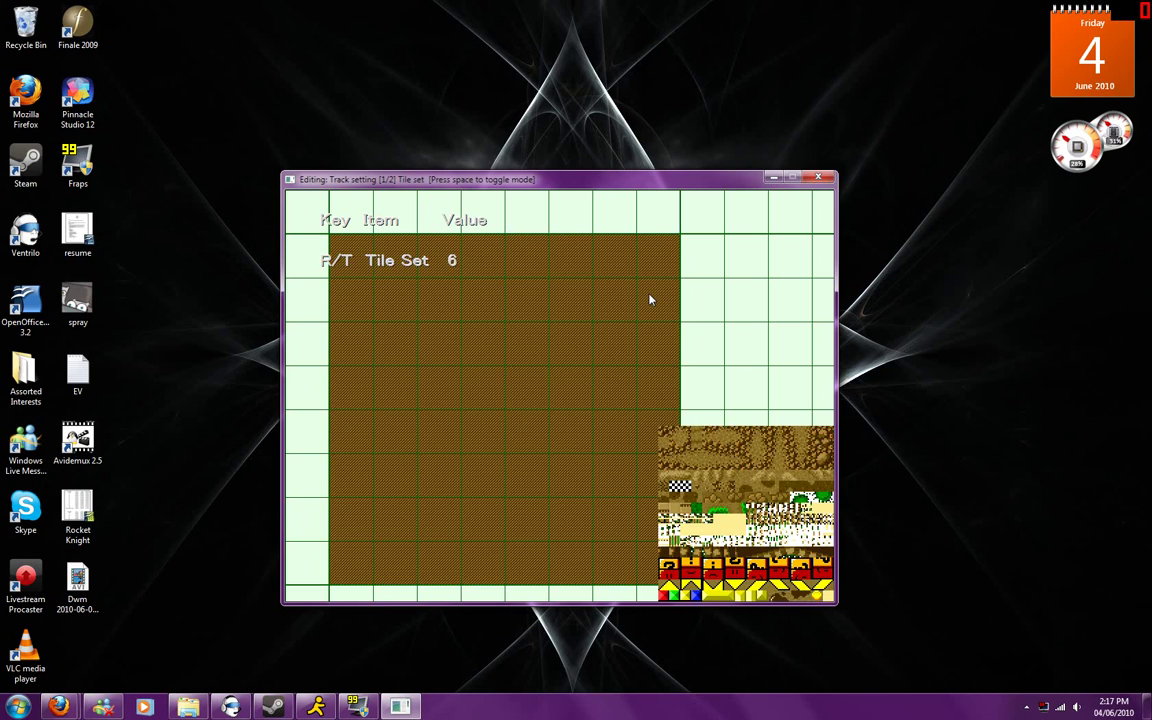
pyautogui.press('t')
pyautogui.press('t')
pyautogui.press('t')
pyautogui.press('t')
pyautogui.press('t')
pyautogui.press('t')
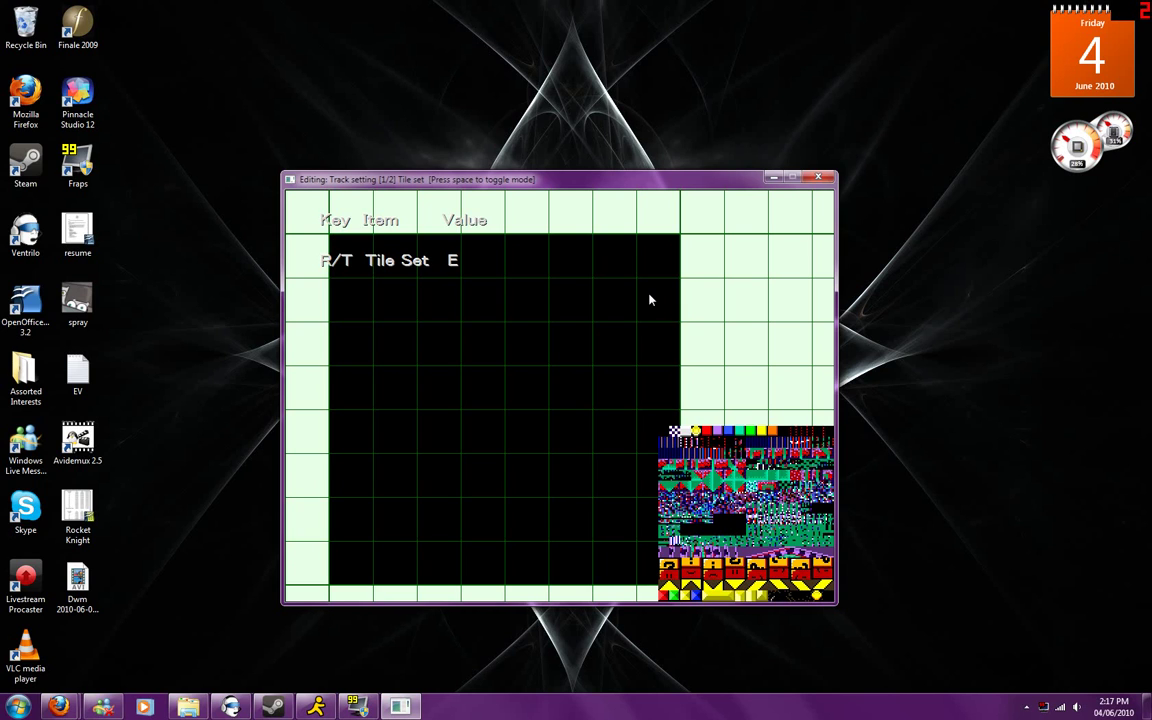
pyautogui.press('t')
pyautogui.press('t')
pyautogui.press('t')
pyautogui.press('t')
pyautogui.press('t')
pyautogui.press('t')
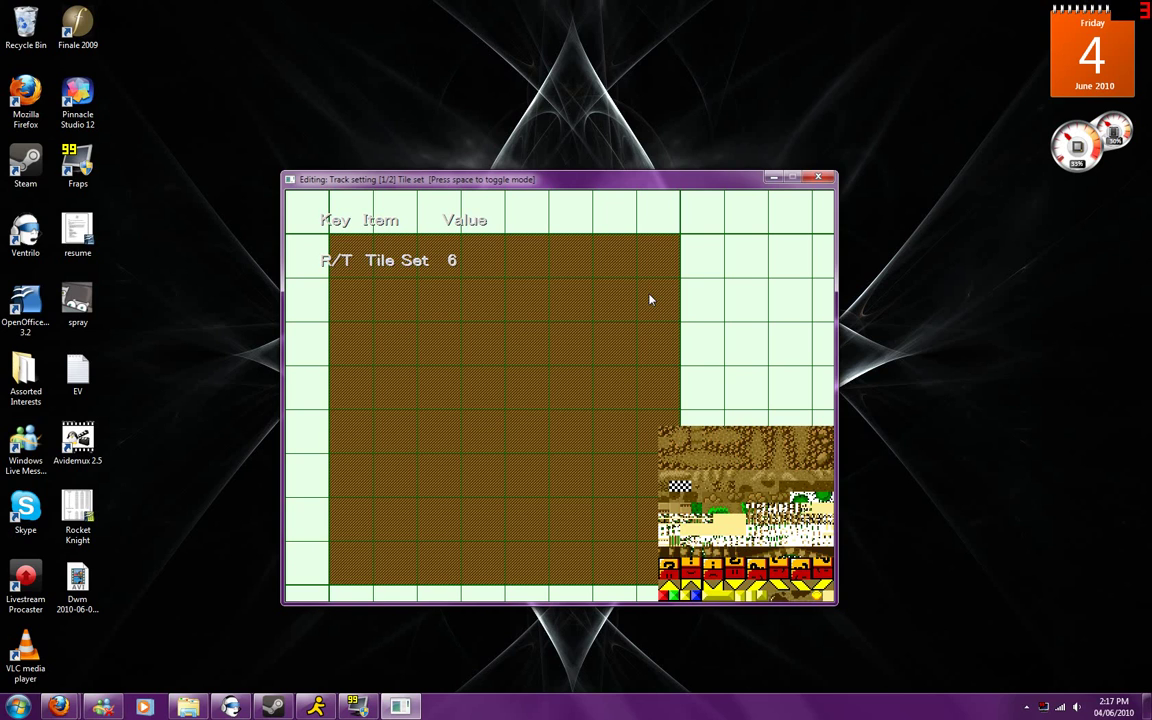
pyautogui.press('t')
pyautogui.press('t')
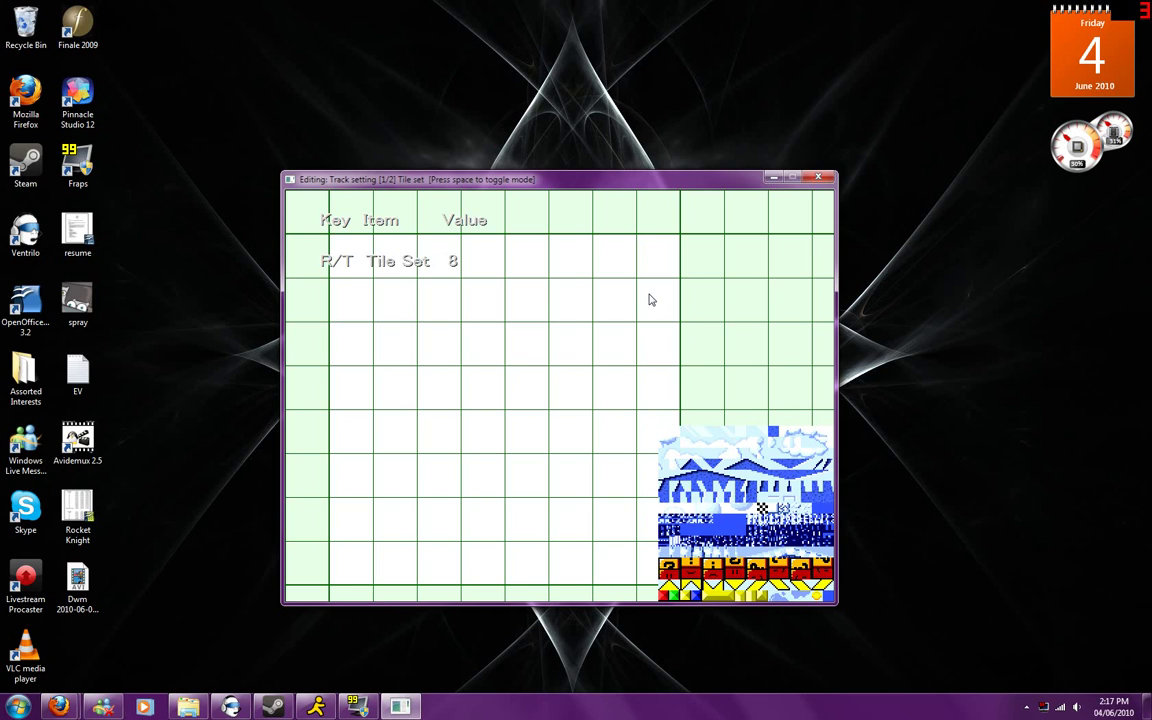
pyautogui.press('t')
pyautogui.press('t')
pyautogui.press('t')
pyautogui.press('t')
pyautogui.press('t')
pyautogui.press('t')
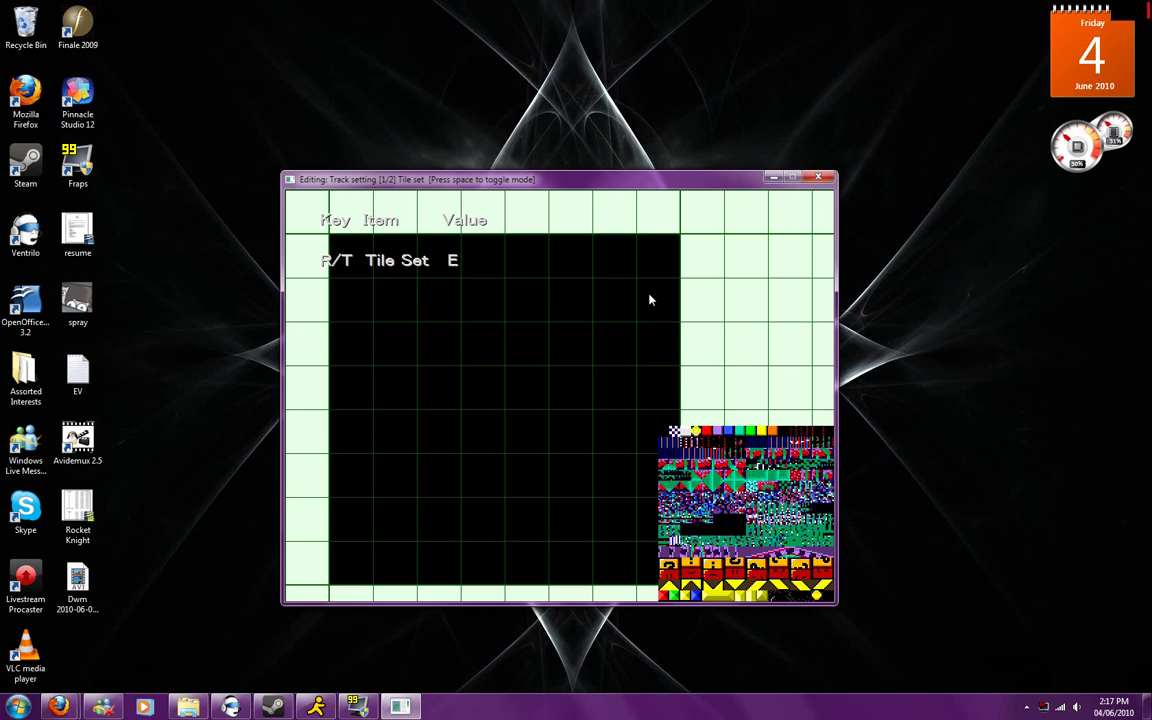
pyautogui.press('t')
pyautogui.press('t')
pyautogui.press('t')
pyautogui.press('t')
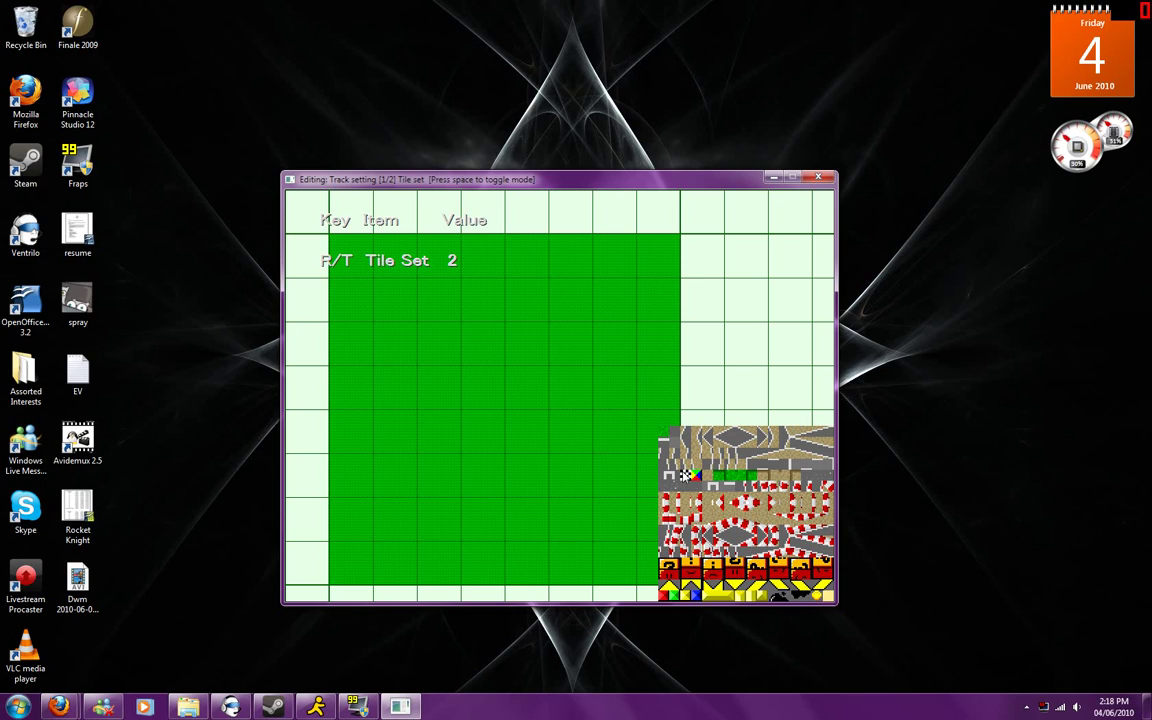
# In the Starting positions mode, place the starting positions in the eastern half of the track, about midway down.
pyautogui.press('space')
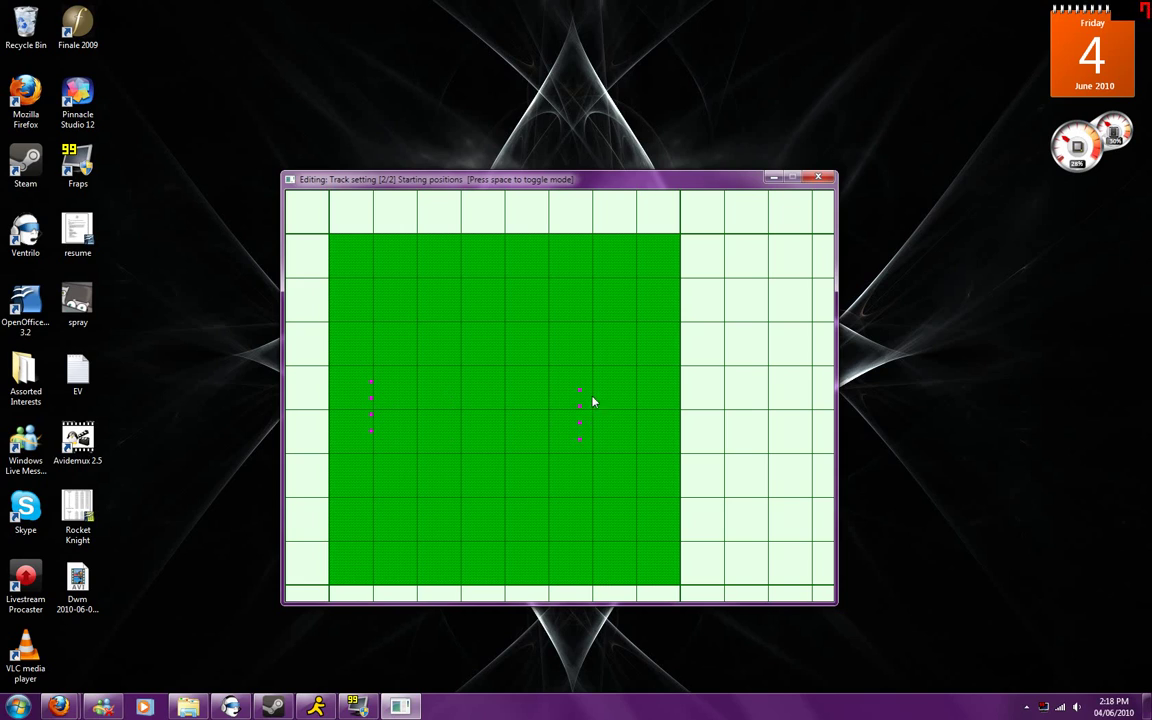
pyautogui.click(635, 405)
pyautogui.press('space')
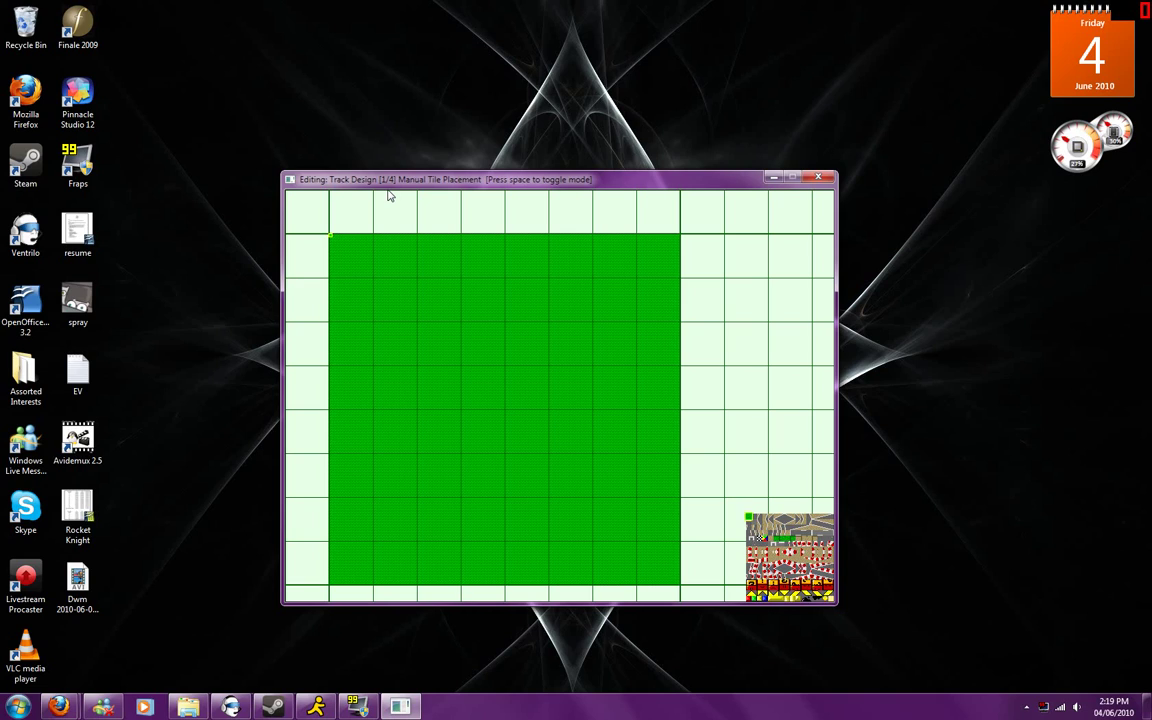
# In the Bezier Curve mode, lay a curve from the track's lower-left area to its upper middle, bend it toward the upper-left corner, and draw its tiles.
pyautogui.press('space')
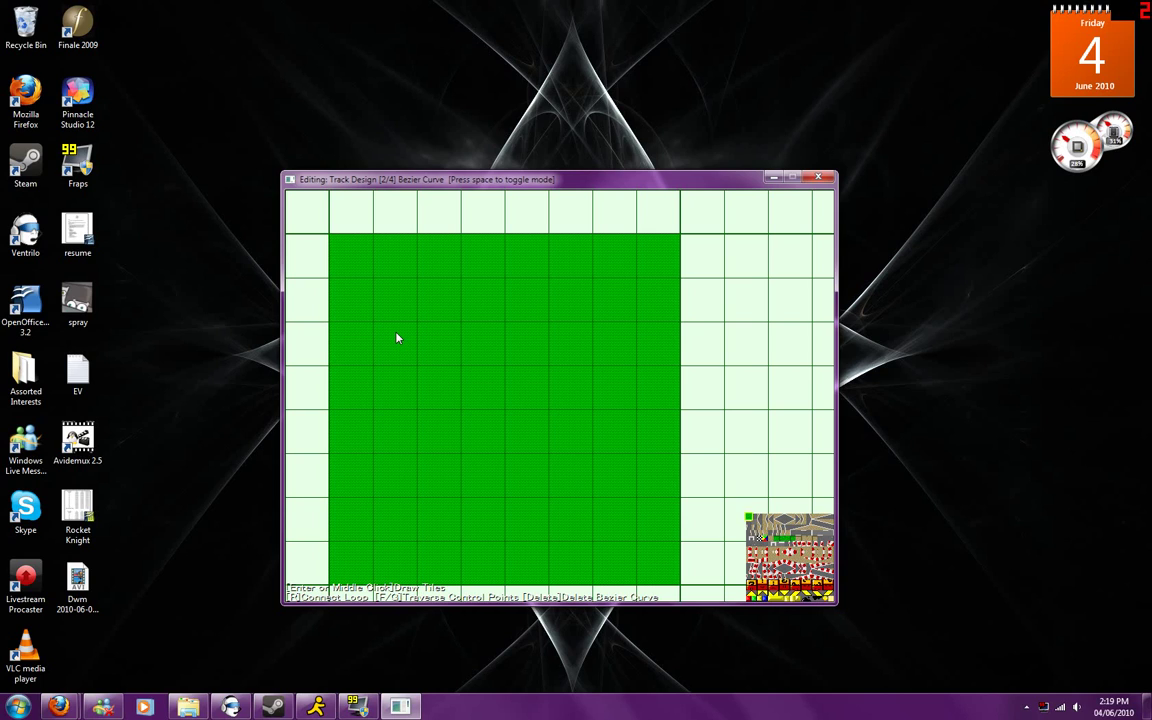
pyautogui.click(393, 471)
pyautogui.click(516, 284)
pyautogui.moveTo(403, 485); pyautogui.dragTo(342, 273)
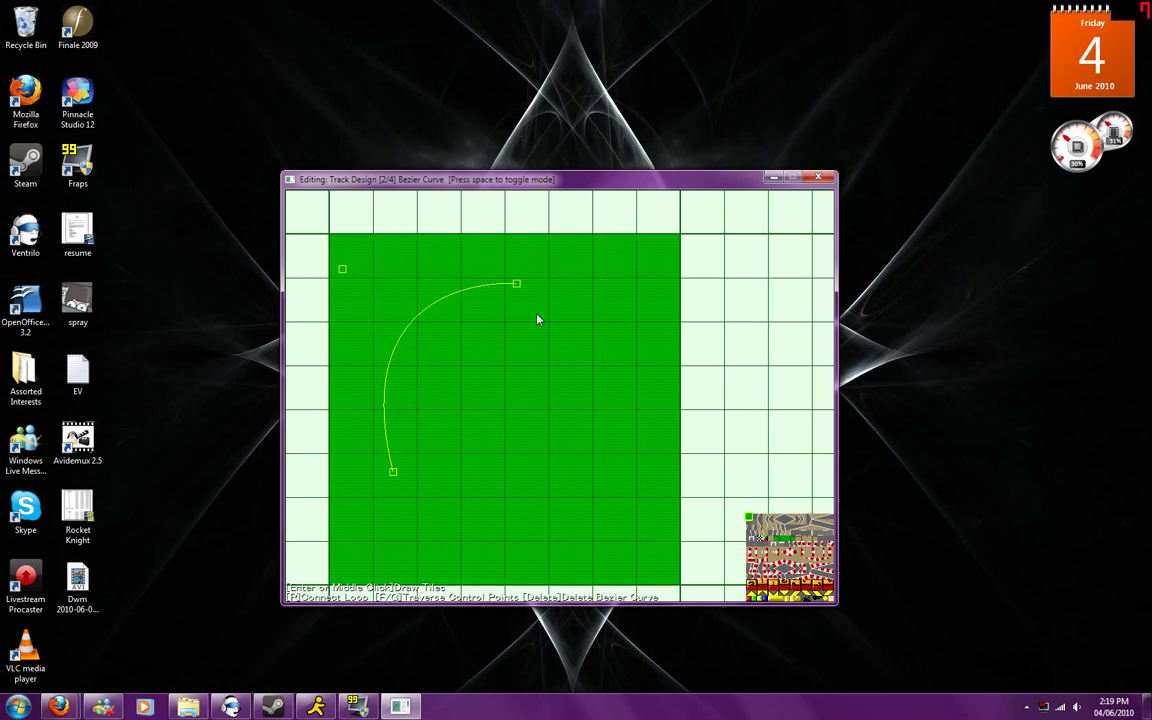
pyautogui.press('Return')
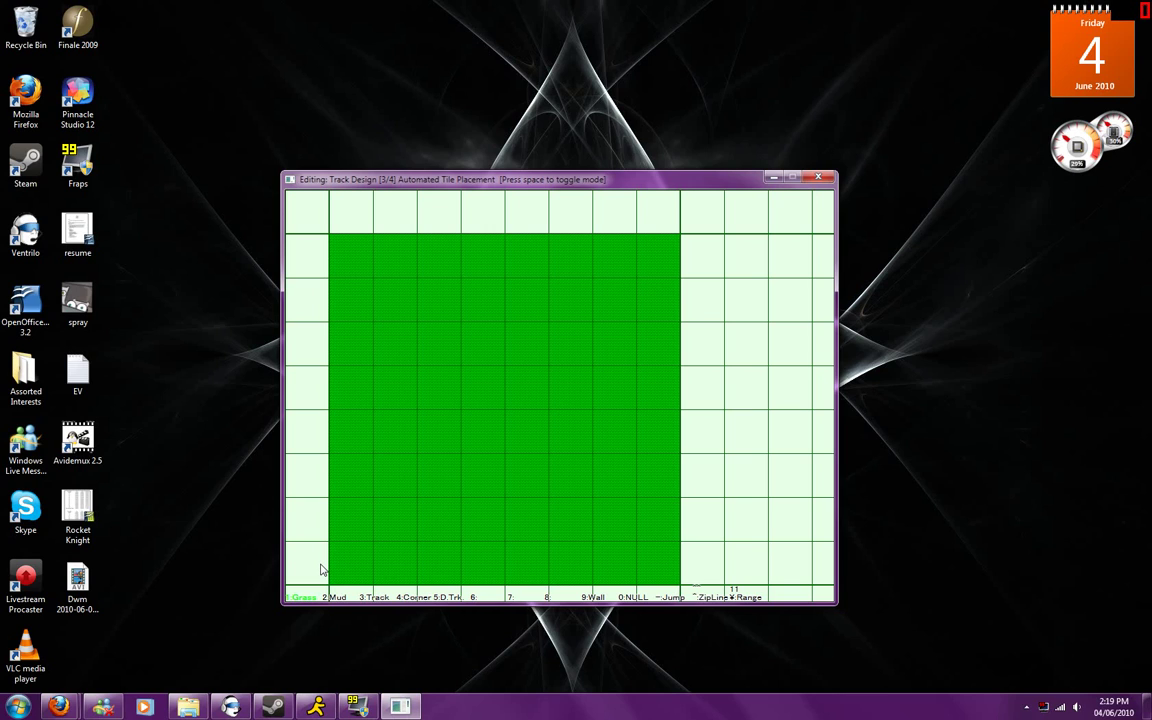
# In the Grand Prix Mode Object Placement mode, place objects in the western half of the track.
pyautogui.moveTo(388, 188); pyautogui.dragTo(418, 208)
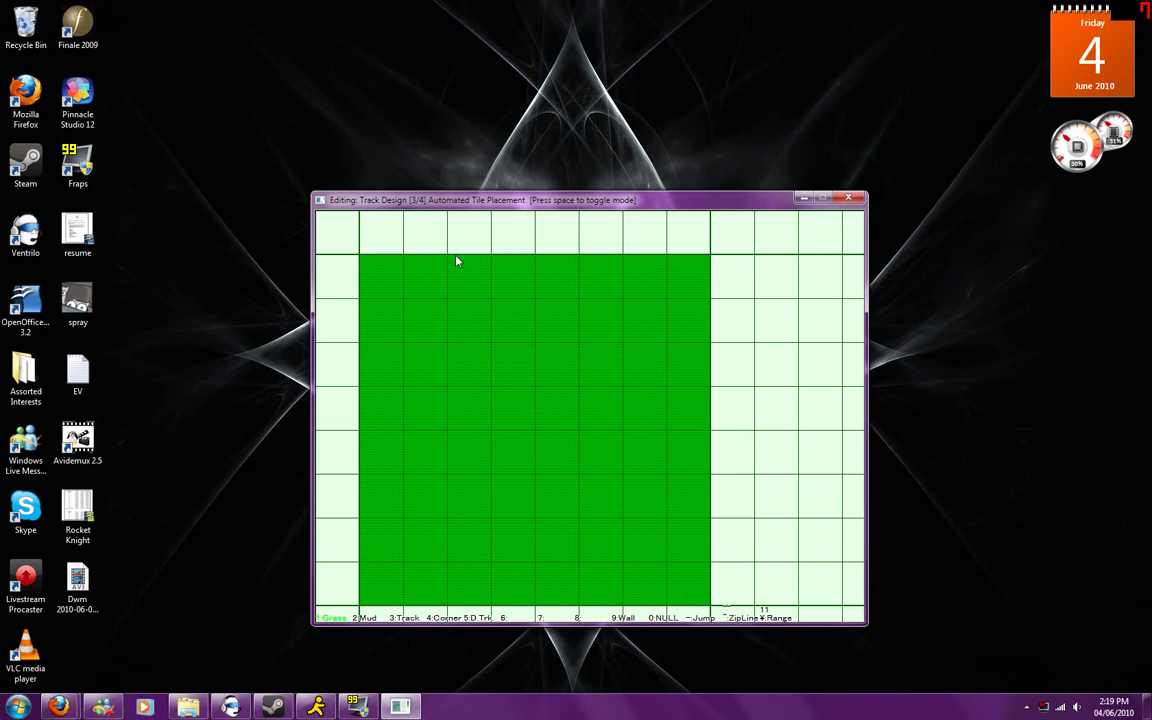
pyautogui.press('space')
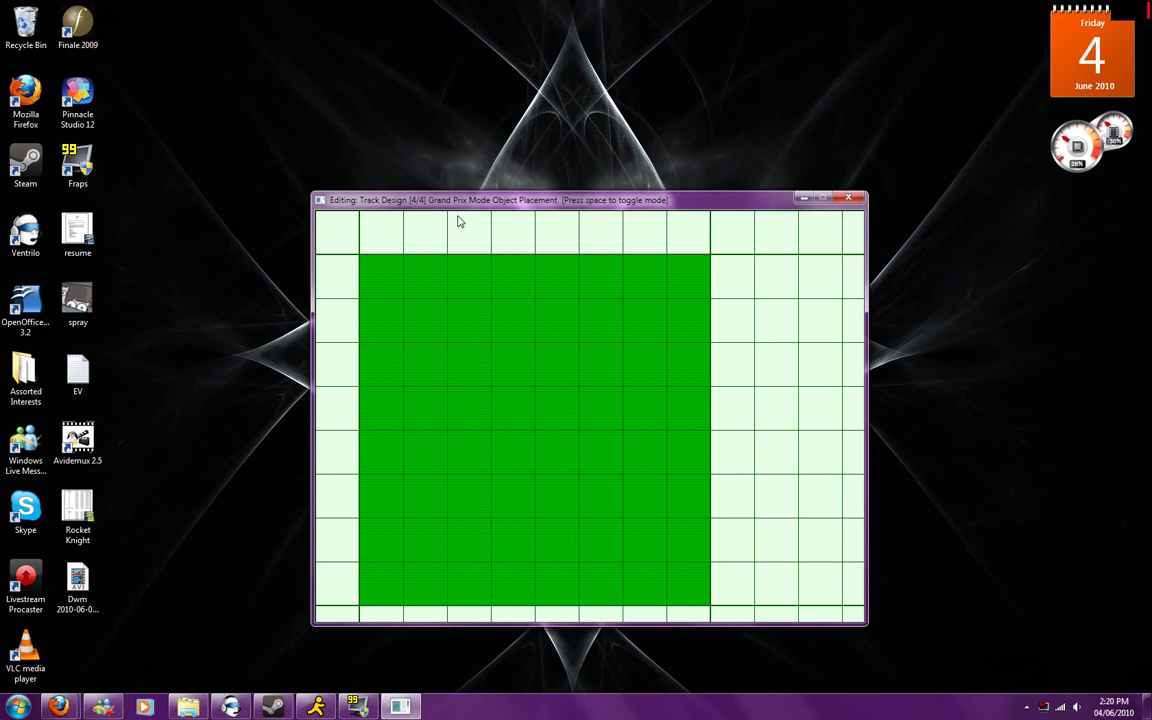
pyautogui.click(460, 460)
pyautogui.click(457, 425)
pyautogui.click(430, 427)
pyautogui.click(444, 389)
pyautogui.click(496, 404)
pyautogui.click(496, 404)
pyautogui.click(458, 426)
pyautogui.click(432, 432)
# In the Zones Placement mode, draw five rectangular zones running along the track's upper edge and down its eastern side.
pyautogui.press('space')
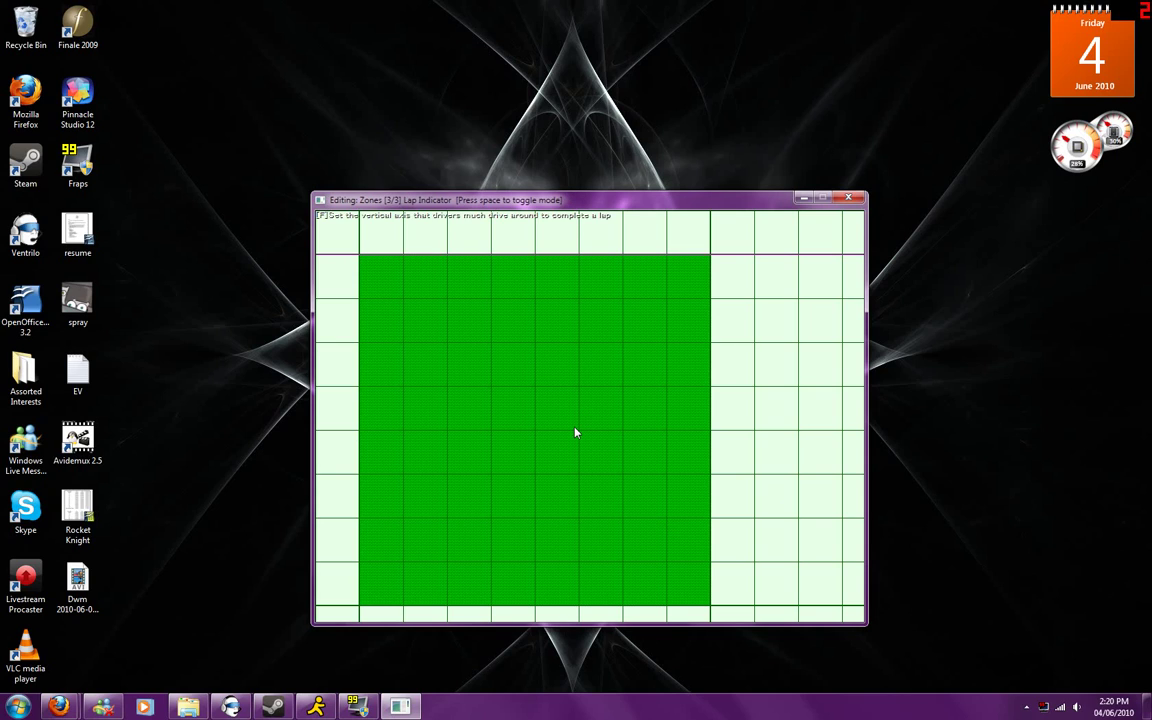
pyautogui.press('space')
pyautogui.press('space')
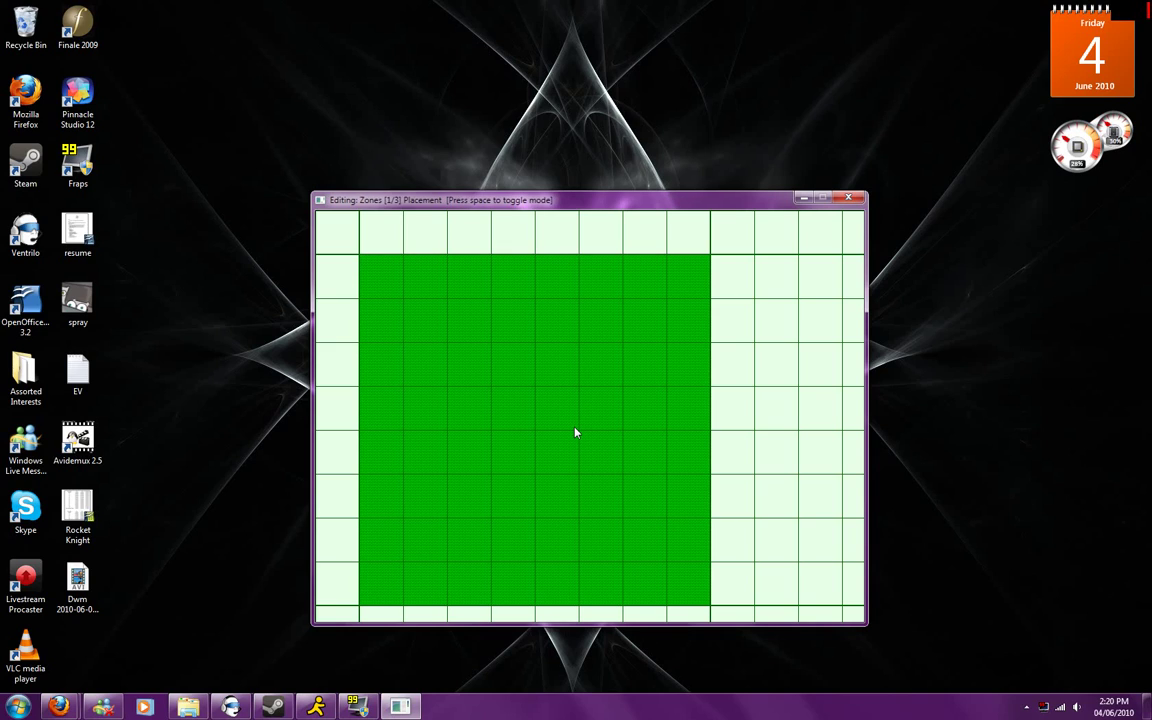
pyautogui.press('space')
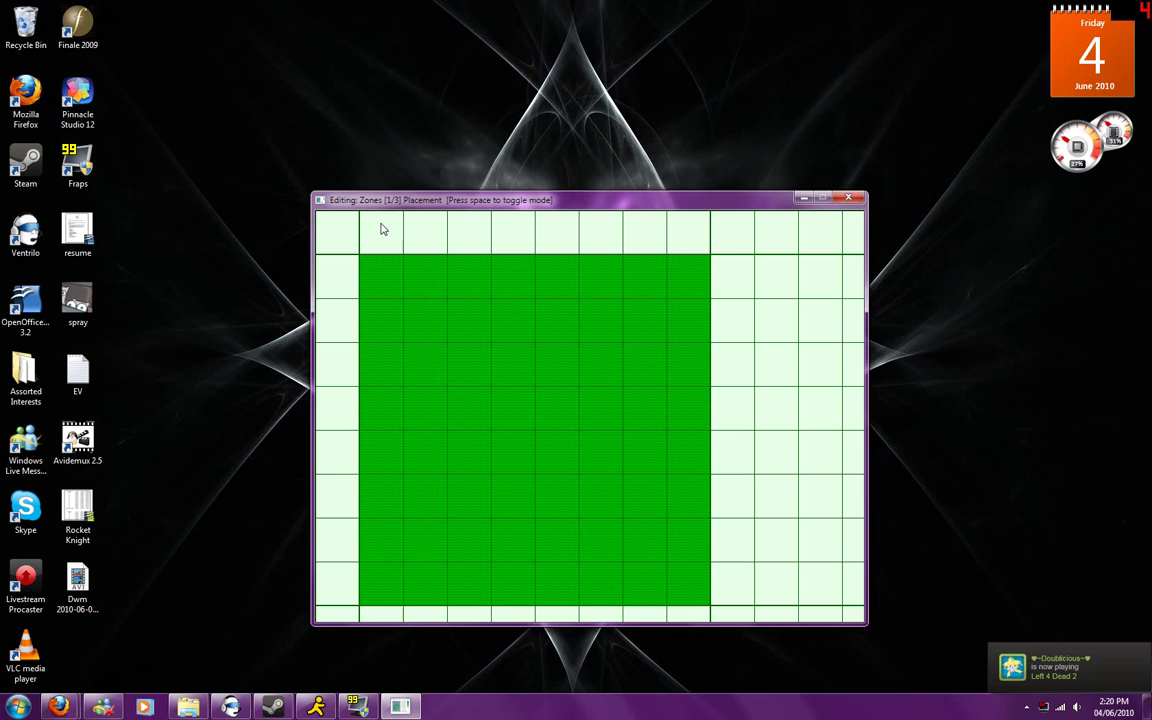
pyautogui.moveTo(391, 293); pyautogui.dragTo(424, 339)
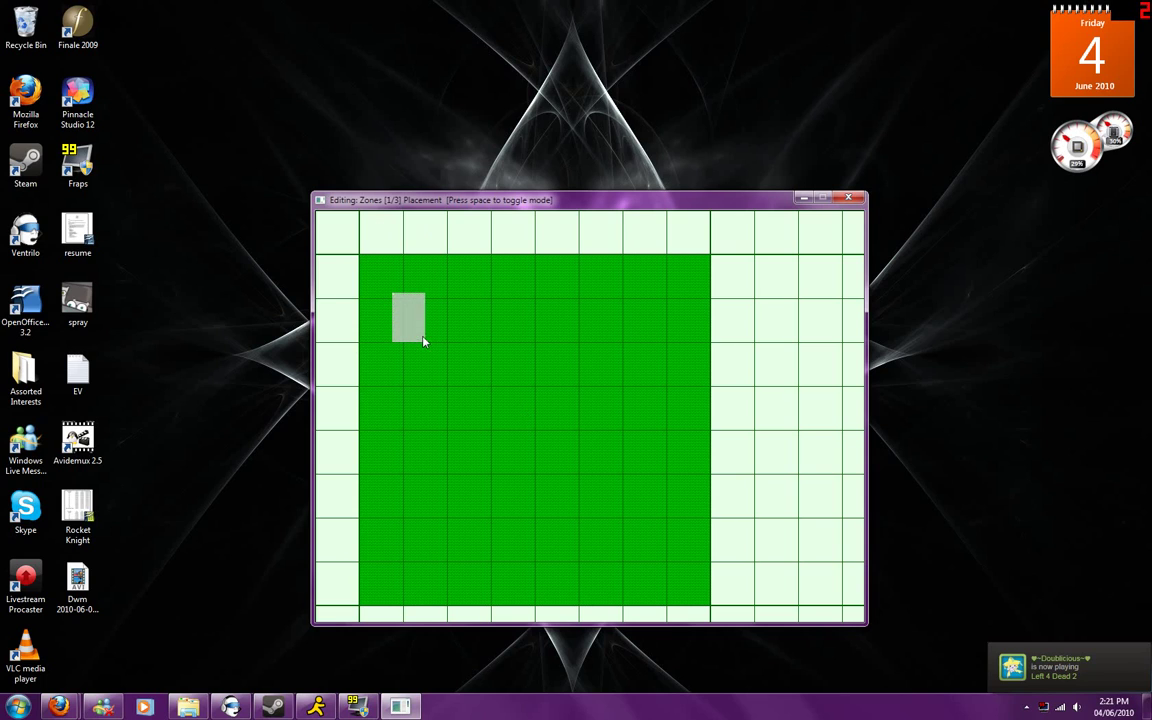
pyautogui.moveTo(447, 298); pyautogui.dragTo(546, 364)
pyautogui.moveTo(571, 293); pyautogui.dragTo(627, 348)
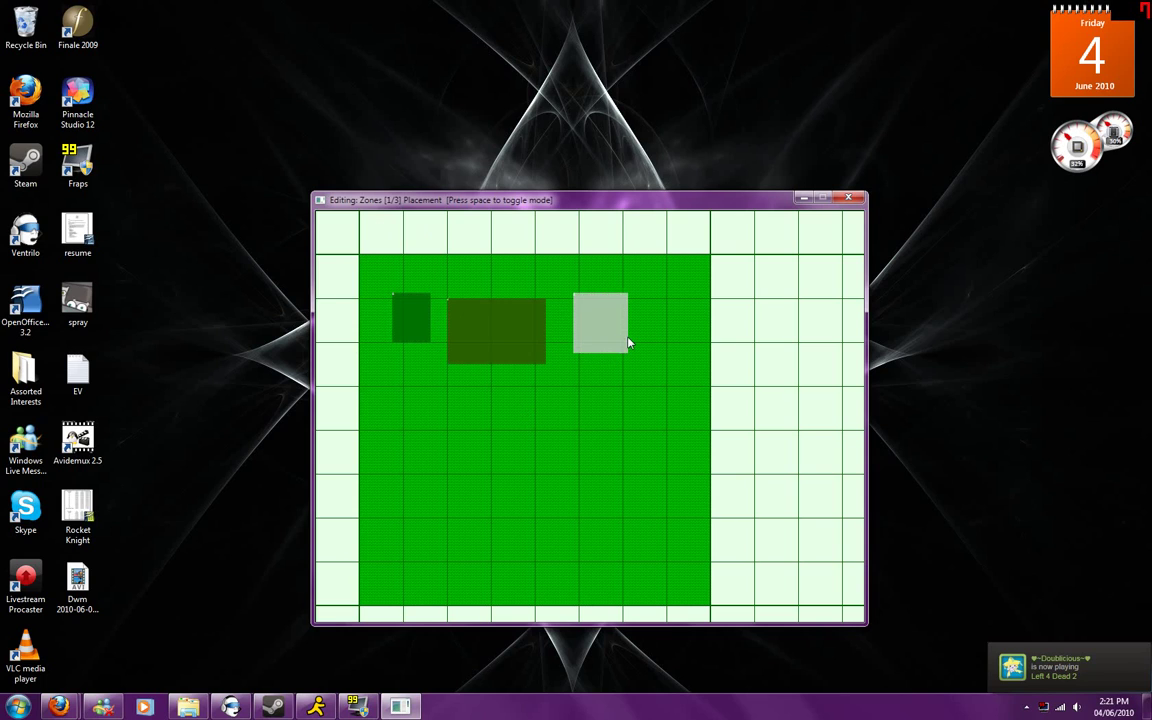
pyautogui.moveTo(643, 293); pyautogui.dragTo(688, 462)
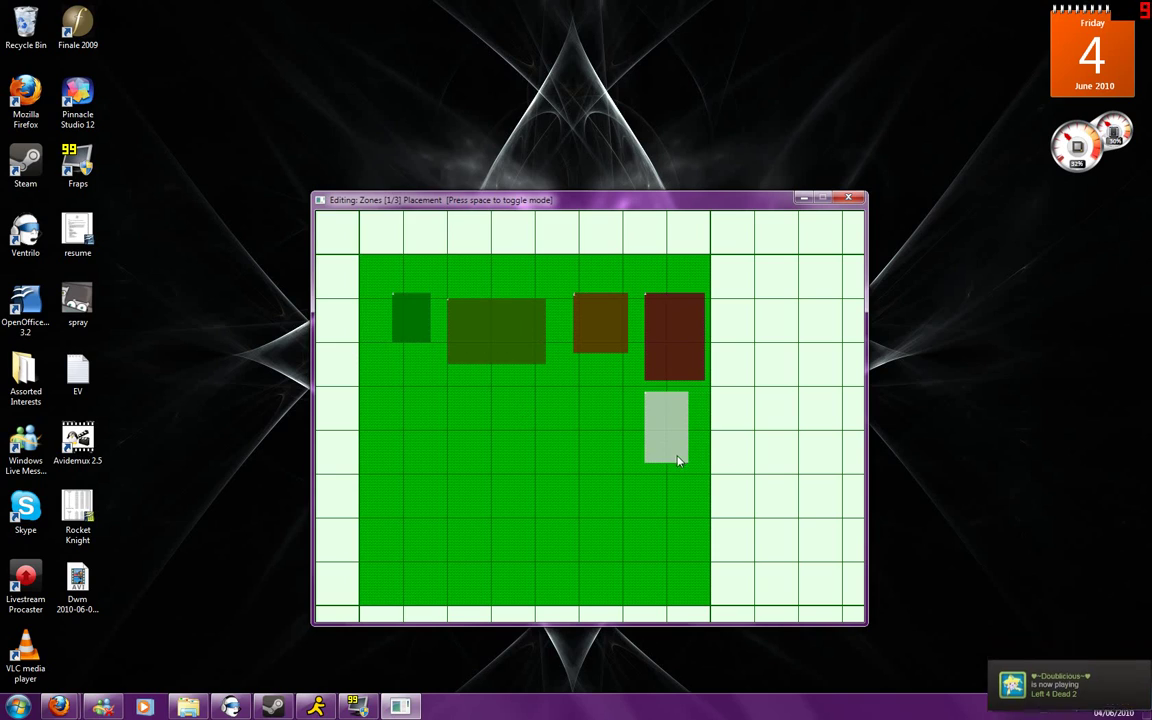
# Draw four more zones westward along the track's lower edge and a final one midway up the western side.
pyautogui.moveTo(622, 496); pyautogui.dragTo(688, 548)
pyautogui.moveTo(535, 490); pyautogui.dragTo(600, 571)
pyautogui.moveTo(447, 496); pyautogui.dragTo(440, 556)
pyautogui.moveTo(375, 501); pyautogui.dragTo(430, 577)
pyautogui.moveTo(370, 391); pyautogui.dragTo(487, 456)
# In the Destination points mode, set the destination of each of the first five zones inside the next zone clockwise.
pyautogui.press('space')
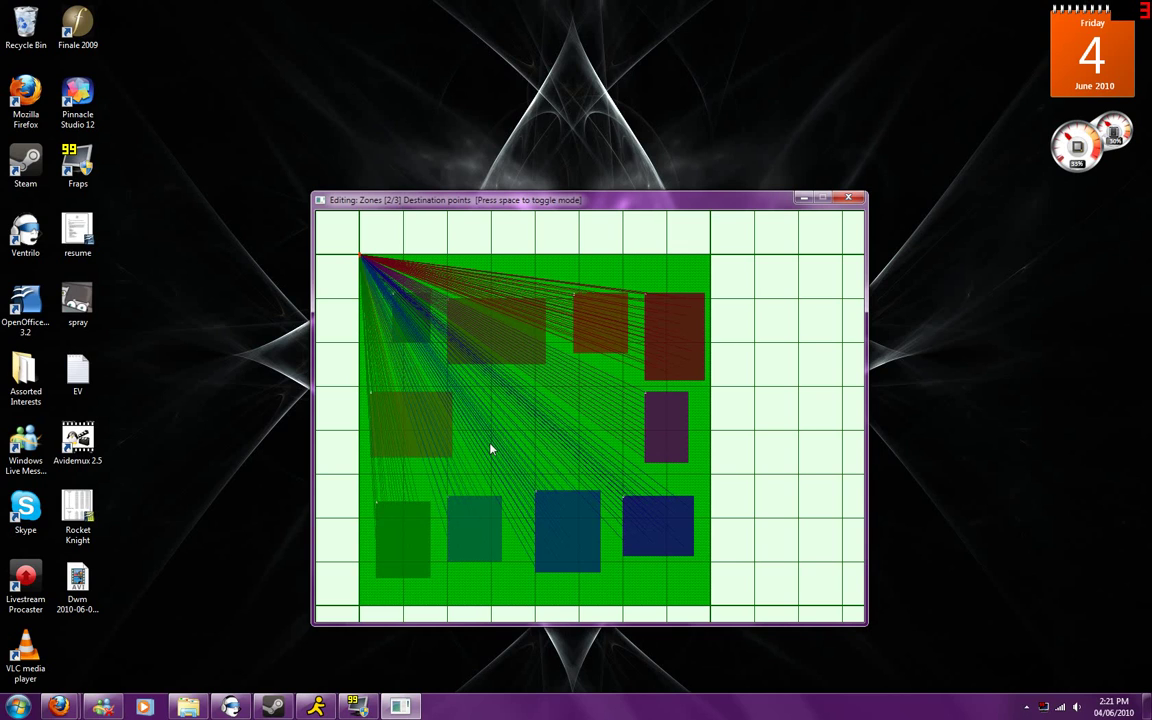
pyautogui.click(400, 366)
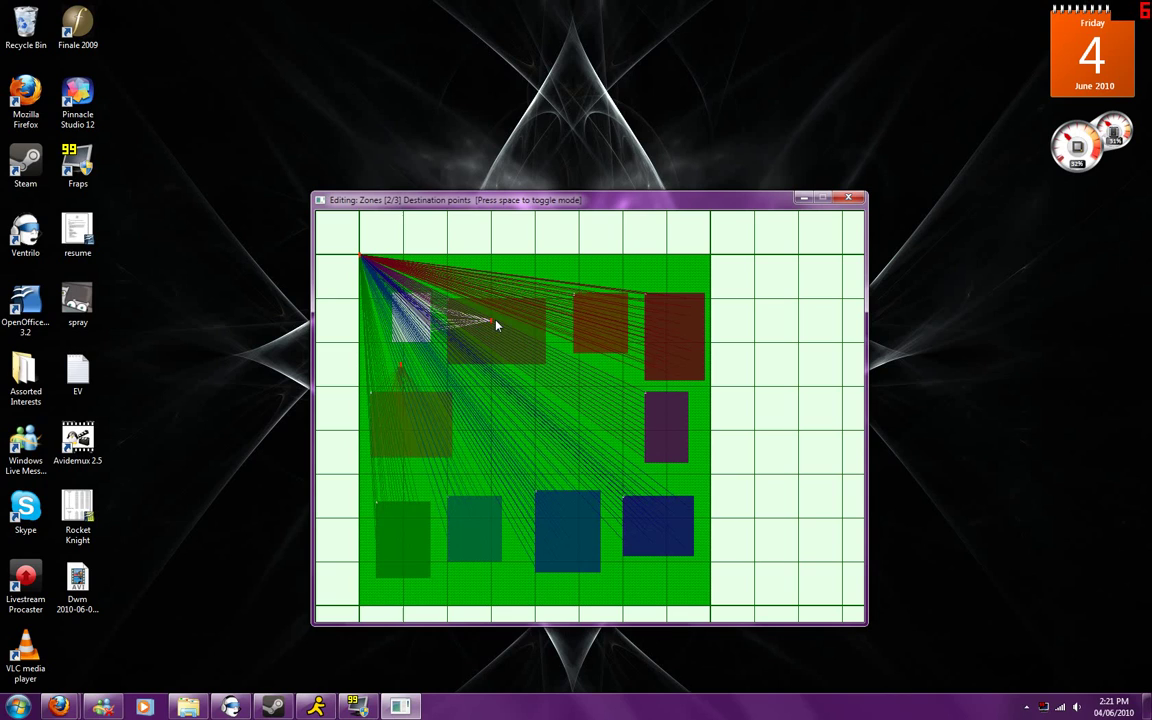
pyautogui.click(495, 319)
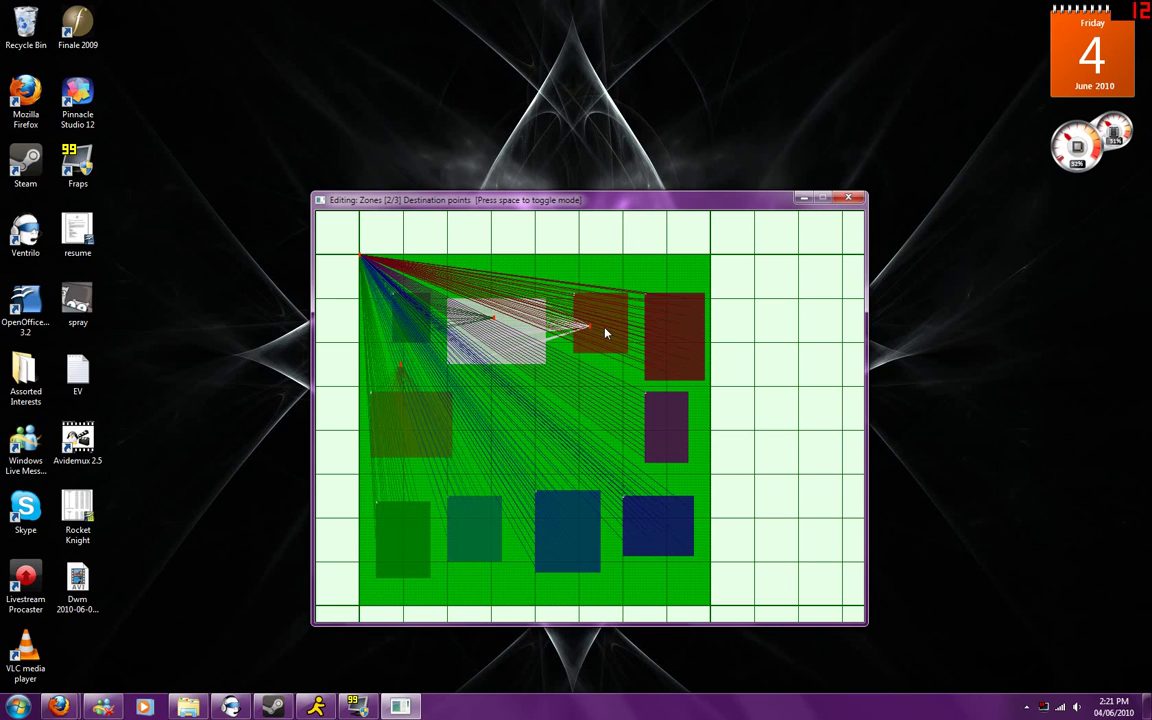
pyautogui.click(591, 327)
pyautogui.click(672, 352)
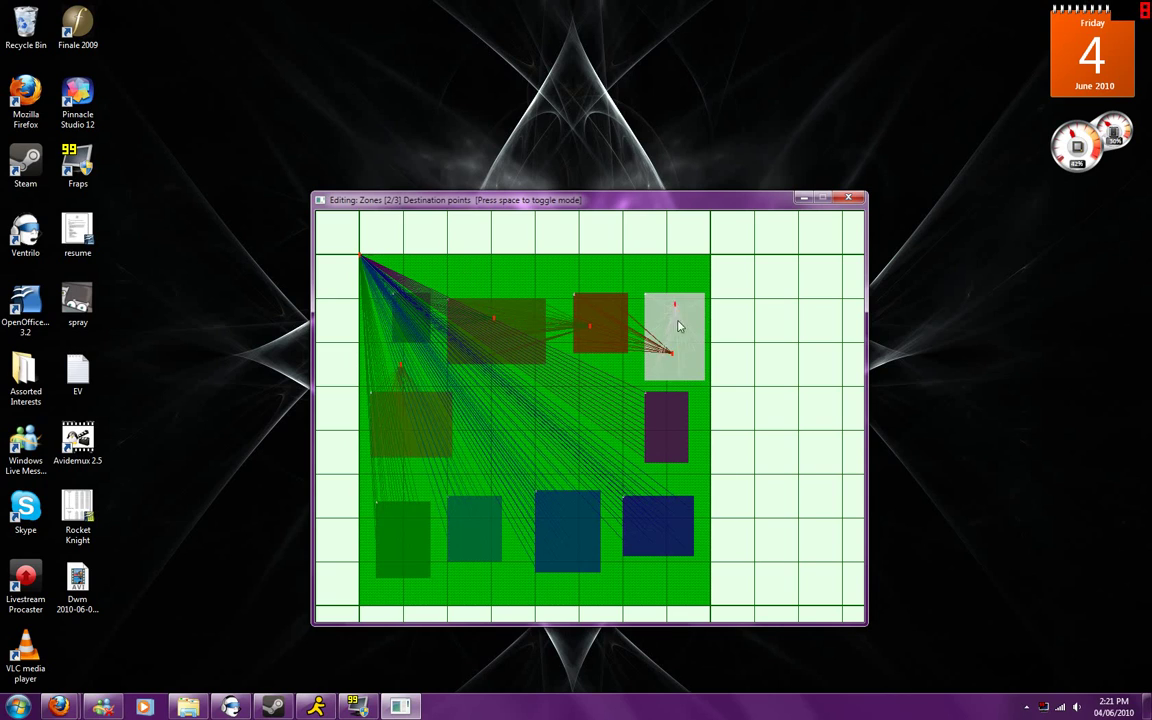
pyautogui.click(669, 430)
pyautogui.click(647, 519)
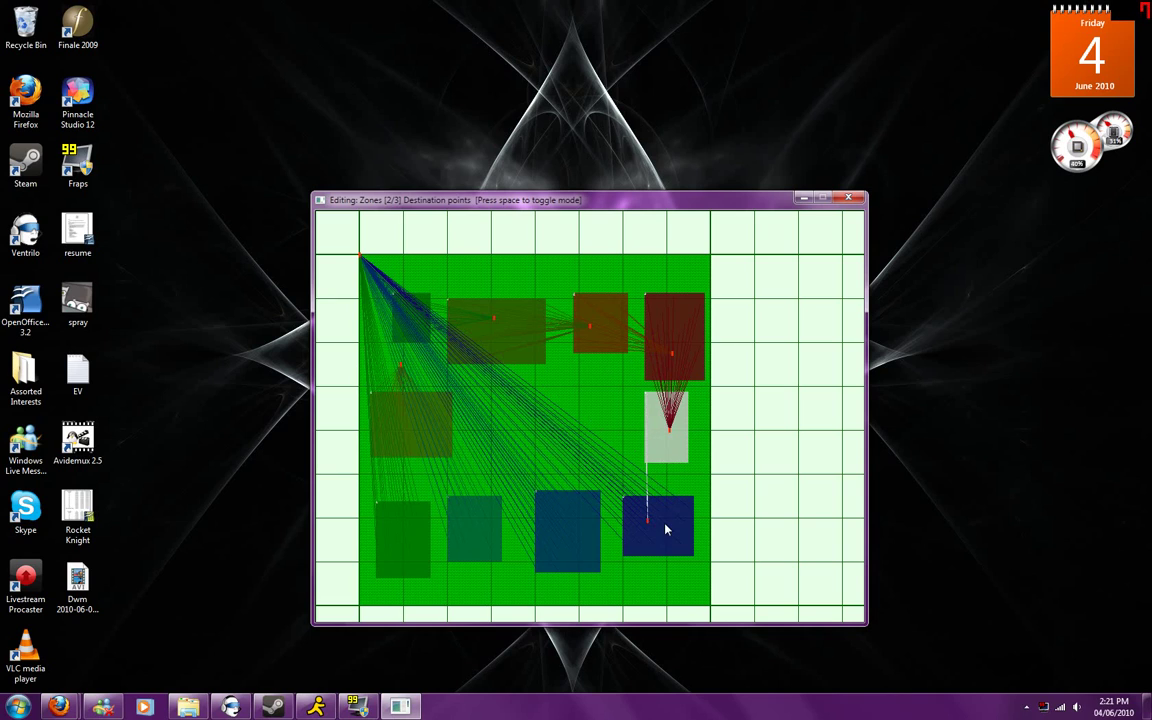
# Set the destinations of the remaining five zones inside the next zone clockwise, closing the loop at the first zone.
pyautogui.click(565, 534)
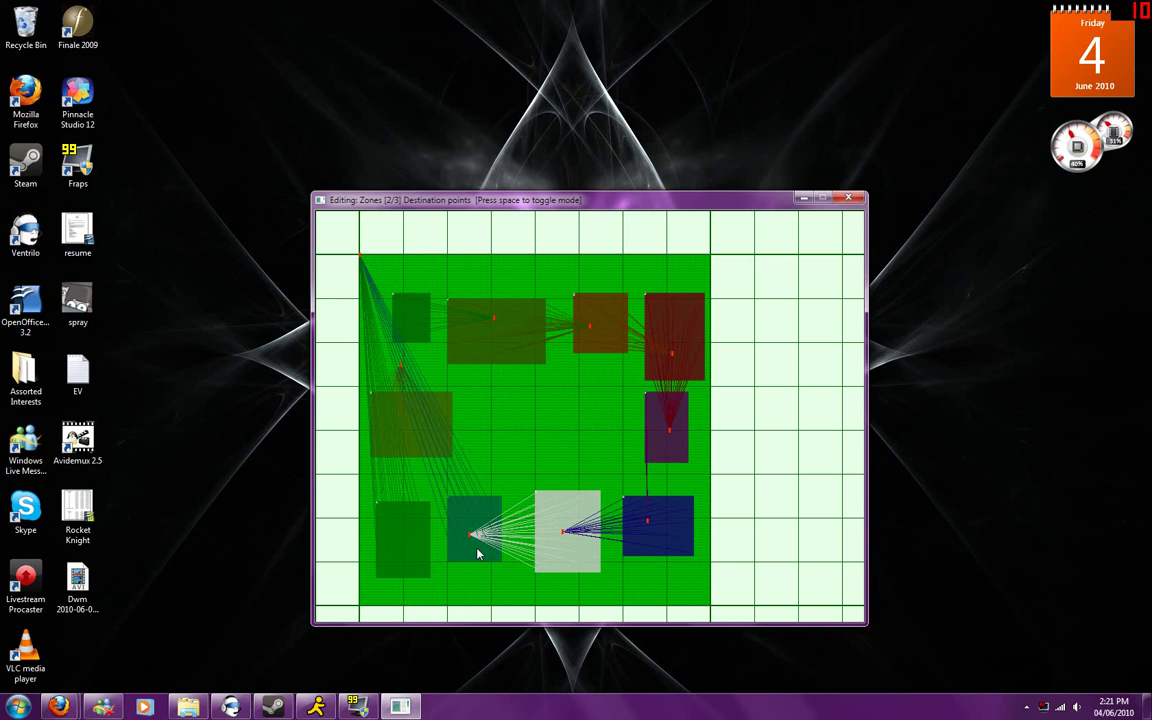
pyautogui.click(472, 536)
pyautogui.click(397, 535)
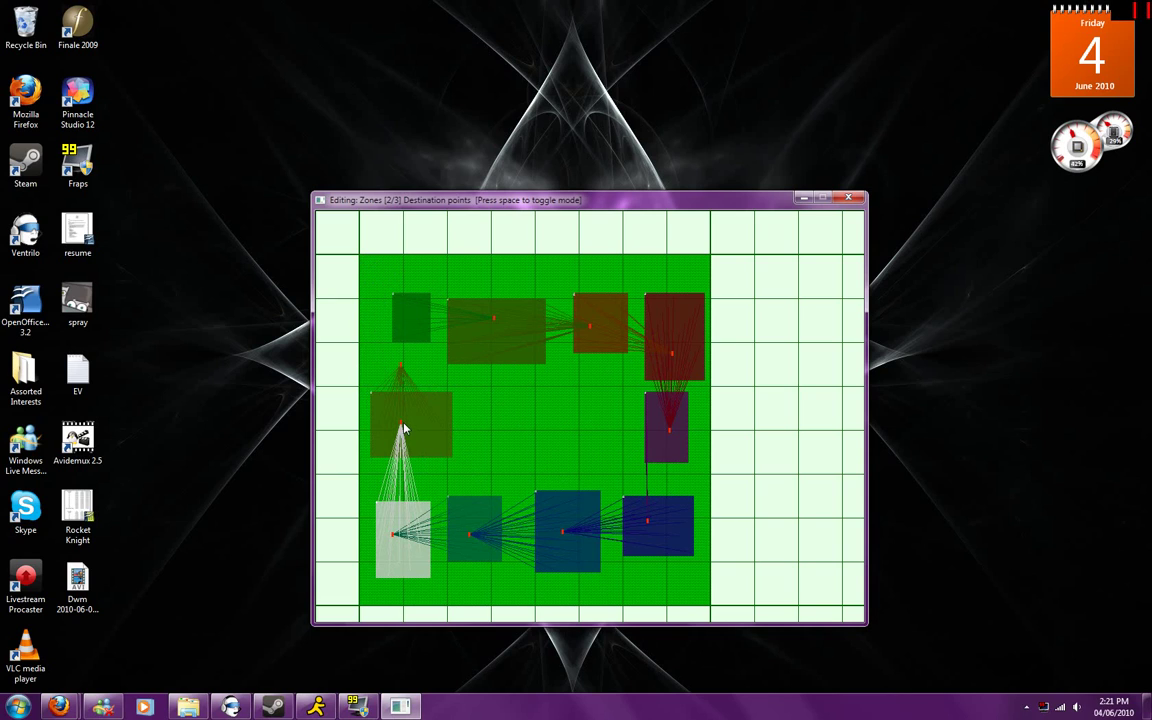
pyautogui.click(401, 427)
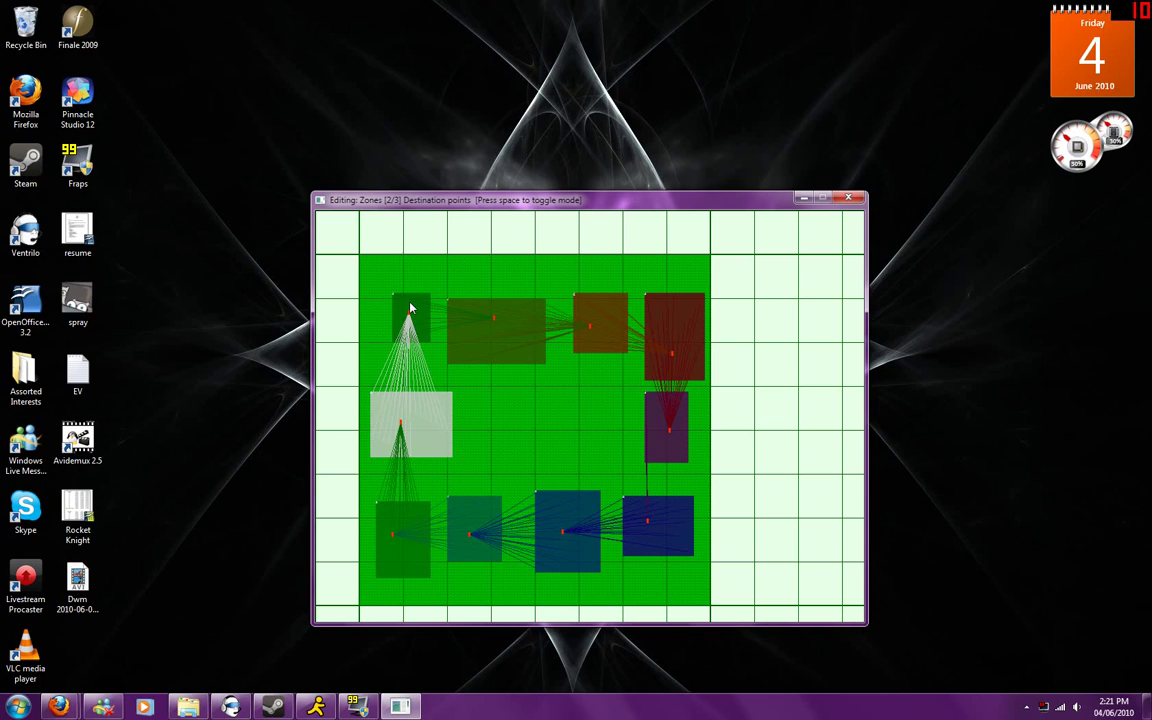
pyautogui.click(410, 308)
# Display the direction arrows in the zones and examine them up close in the zones along the track's upper edge.
pyautogui.press('space')
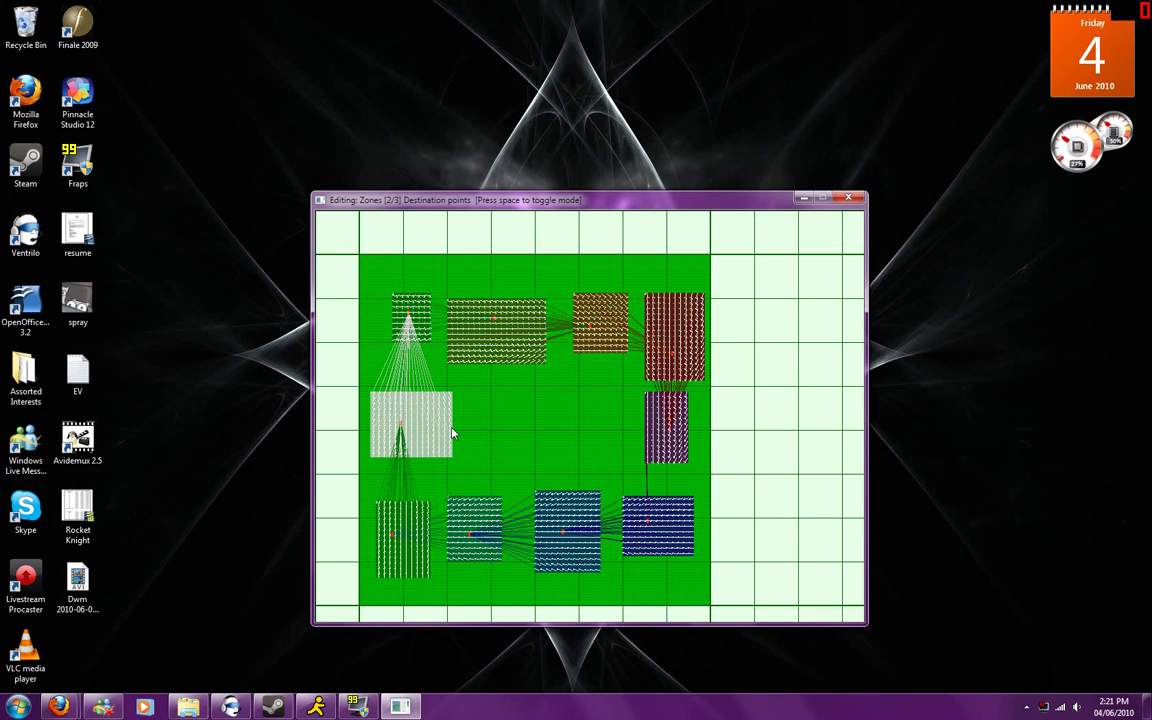
pyautogui.scroll(3, 451, 433)
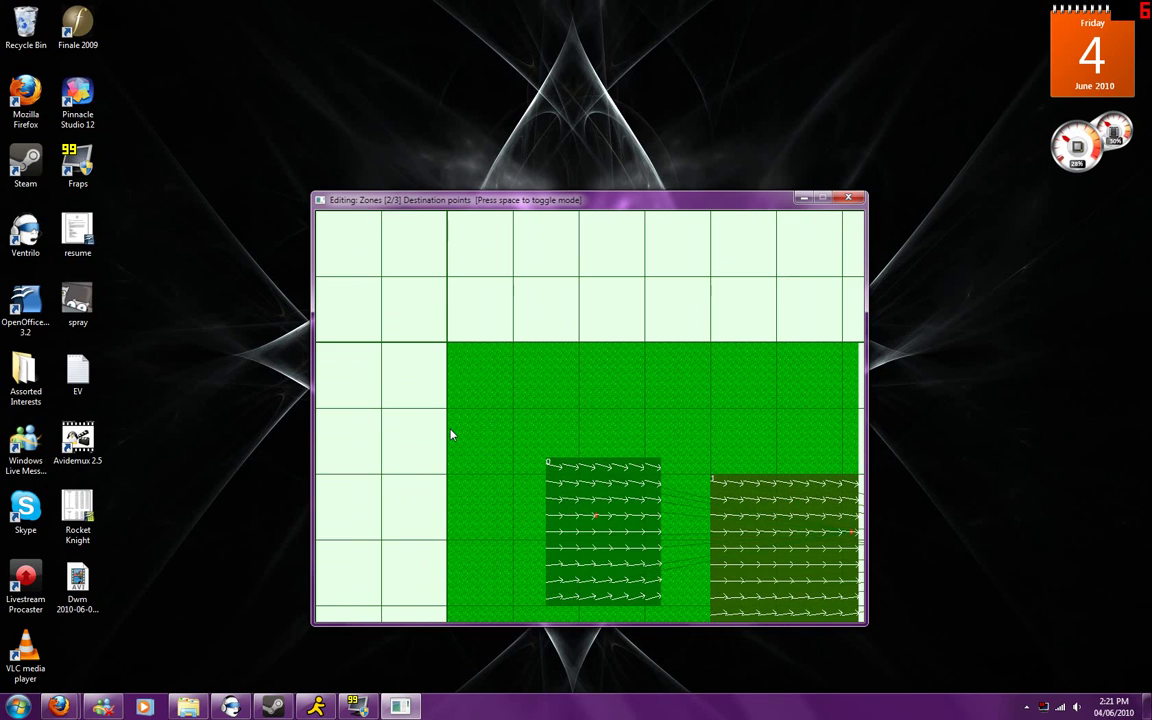
pyautogui.press('Right')
pyautogui.press('Down')
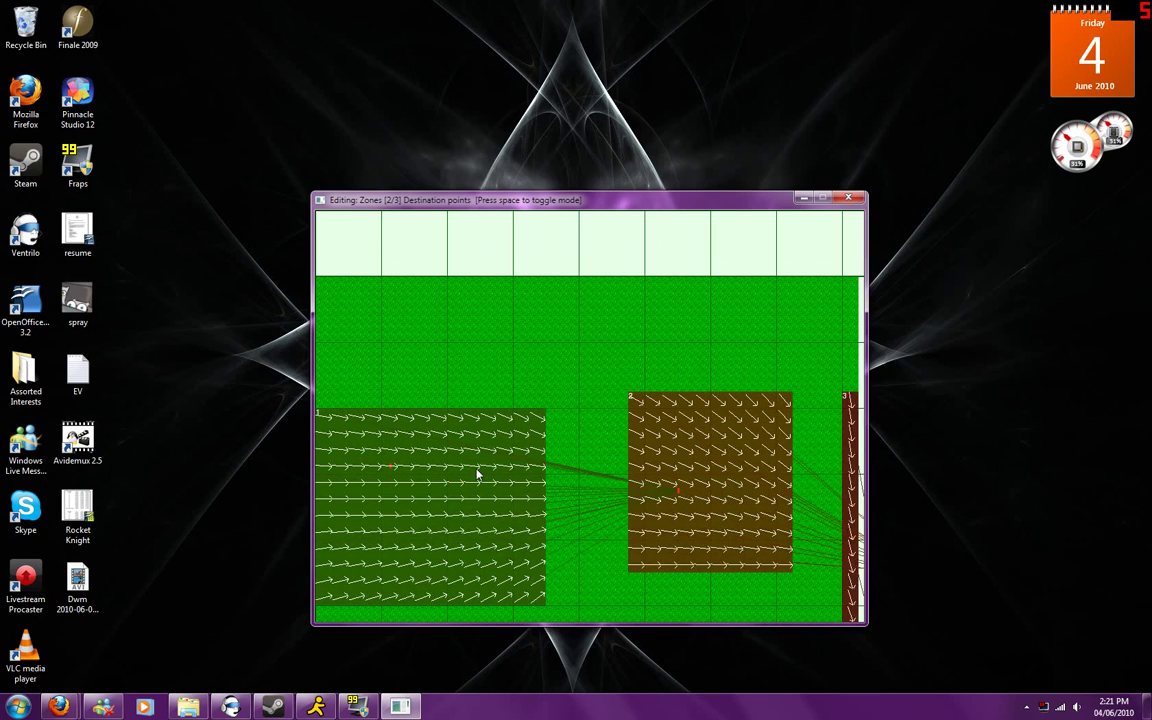
pyautogui.press('Right')
pyautogui.press('Right')
pyautogui.press('Left')
pyautogui.press('Left')
pyautogui.press('Left')
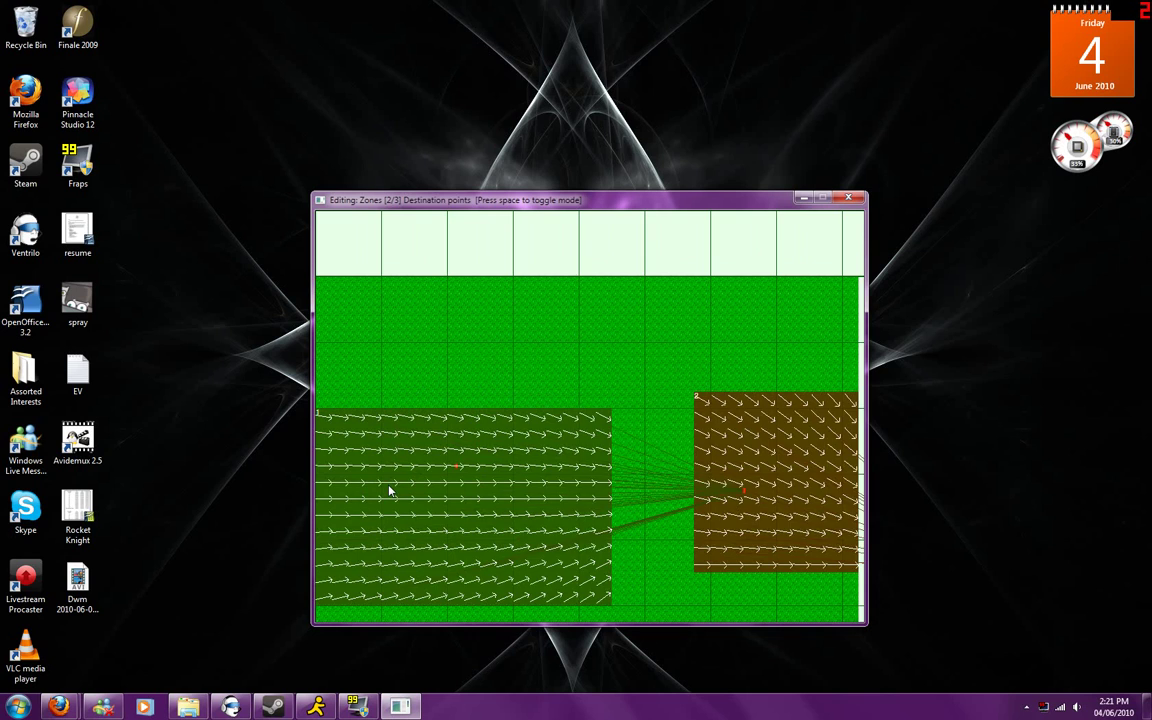
# Examine the direction arrows in the zones from the track's upper edge down its eastern side.
pyautogui.press('Right')
pyautogui.press('Right')
pyautogui.press('Right')
pyautogui.press('Right')
pyautogui.press('Right')
pyautogui.press('Down')
pyautogui.press('Left')
pyautogui.press('Left')
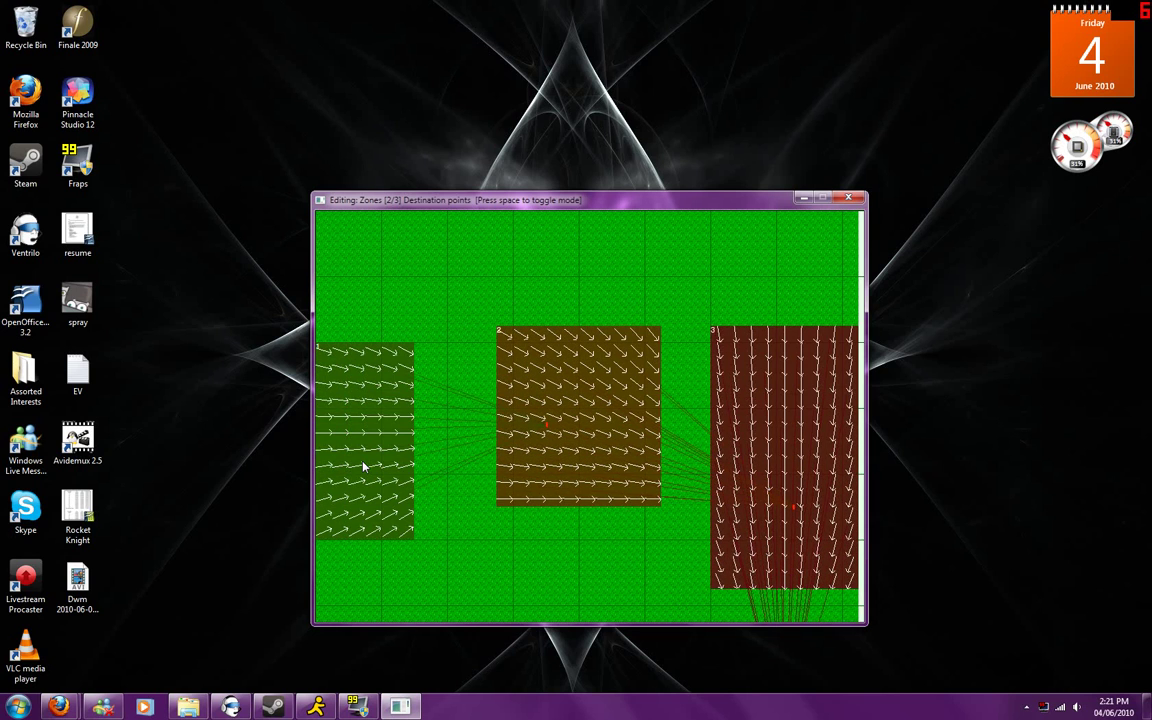
pyautogui.press('Right')
pyautogui.press('Right')
pyautogui.press('Right')
pyautogui.press('Down')
pyautogui.press('Down')
pyautogui.press('Down')
pyautogui.press('Down')
pyautogui.press('Down')
pyautogui.press('Down')
pyautogui.press('Down')
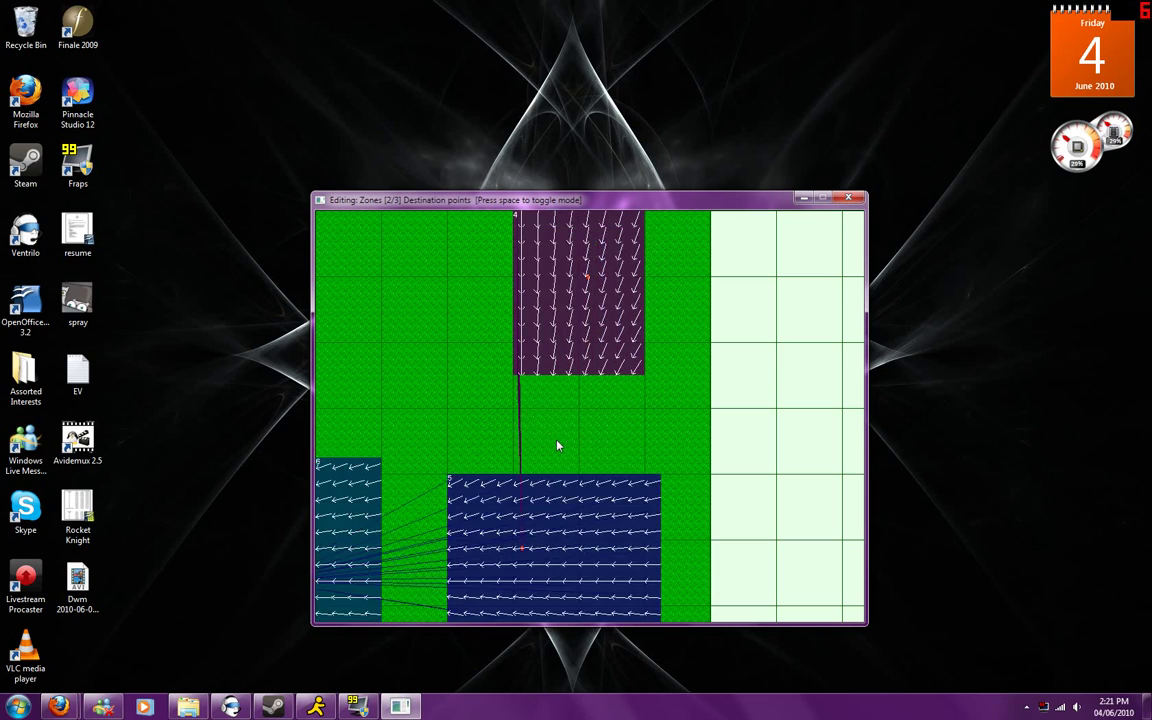
# Examine the direction arrows in the zones along the track's lower edge and up its western side.
pyautogui.press('Left')
pyautogui.press('Down')
pyautogui.press('Down')
pyautogui.press('Left')
pyautogui.press('Left')
pyautogui.press('Left')
pyautogui.press('Left')
pyautogui.press('Right')
pyautogui.press('Left')
pyautogui.press('Left')
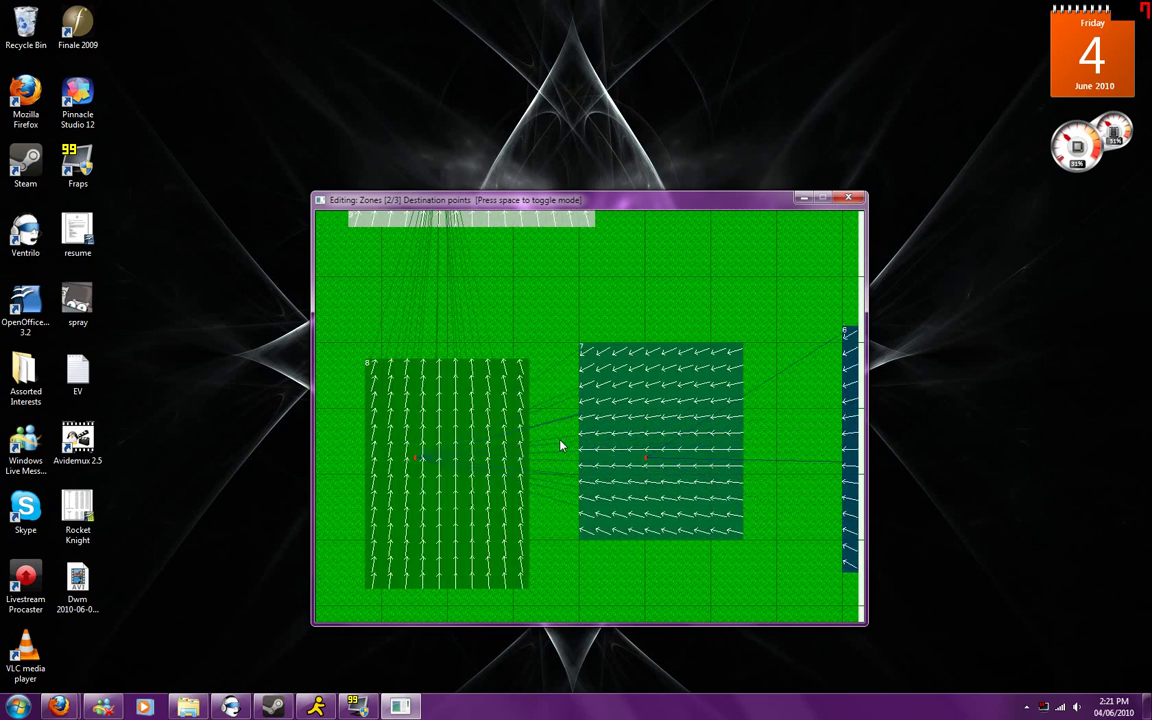
pyautogui.press('Left')
pyautogui.press('Left')
pyautogui.press('Up')
pyautogui.press('Up')
pyautogui.press('Up')
pyautogui.press('Up')
pyautogui.press('Up')
pyautogui.scroll(-2, 561, 445)
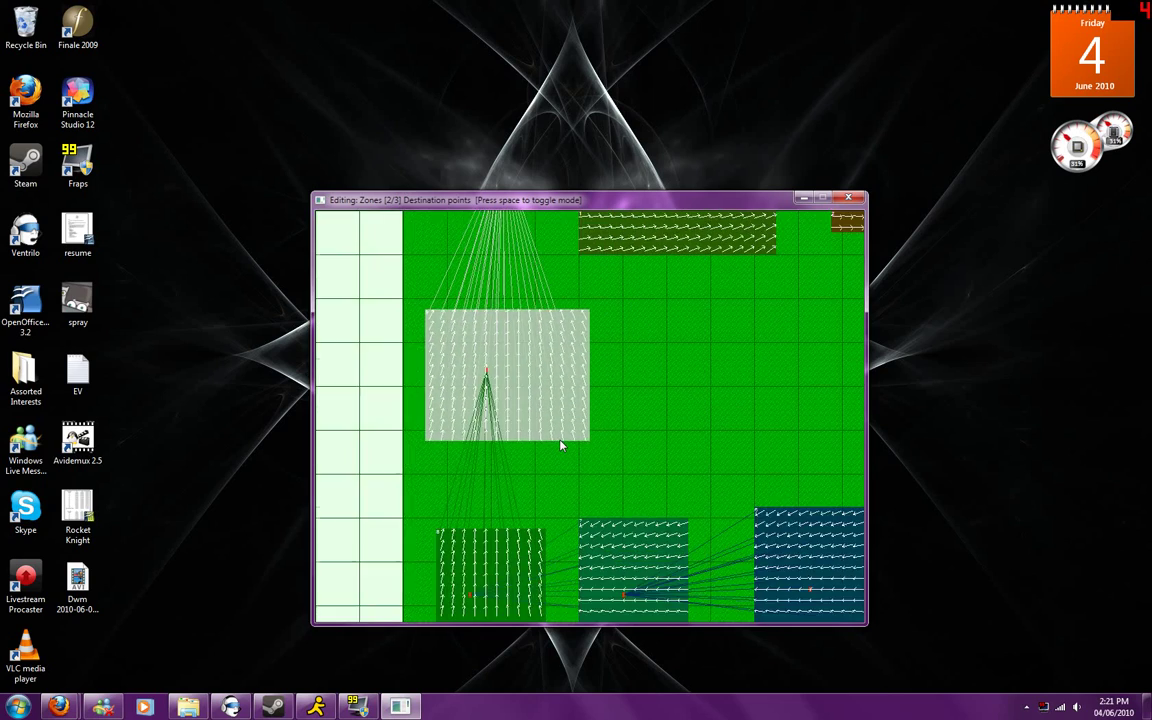
pyautogui.press('Right')
pyautogui.scroll(-3, 561, 445)
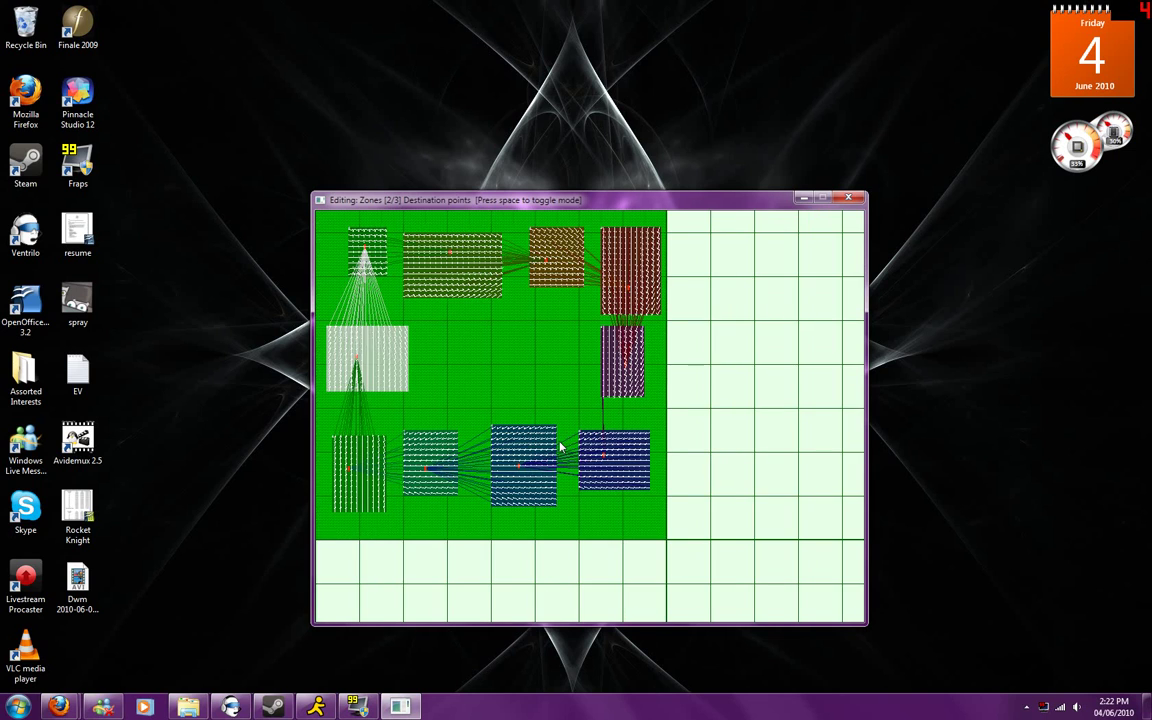
# In the Lap Indicator mode, draw the lap area as a horizontal band across the track's full width, over the lap line.
pyautogui.press('Up')
pyautogui.press('Left')
pyautogui.press('Up')
pyautogui.press('Up')
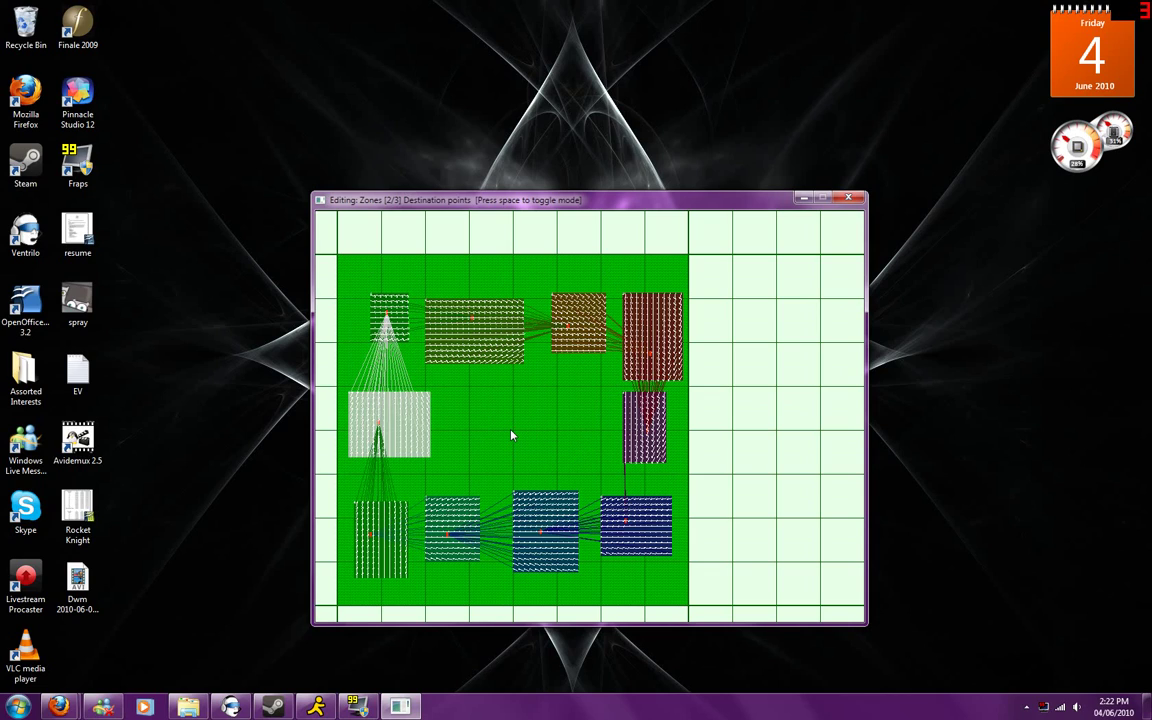
pyautogui.press('space')
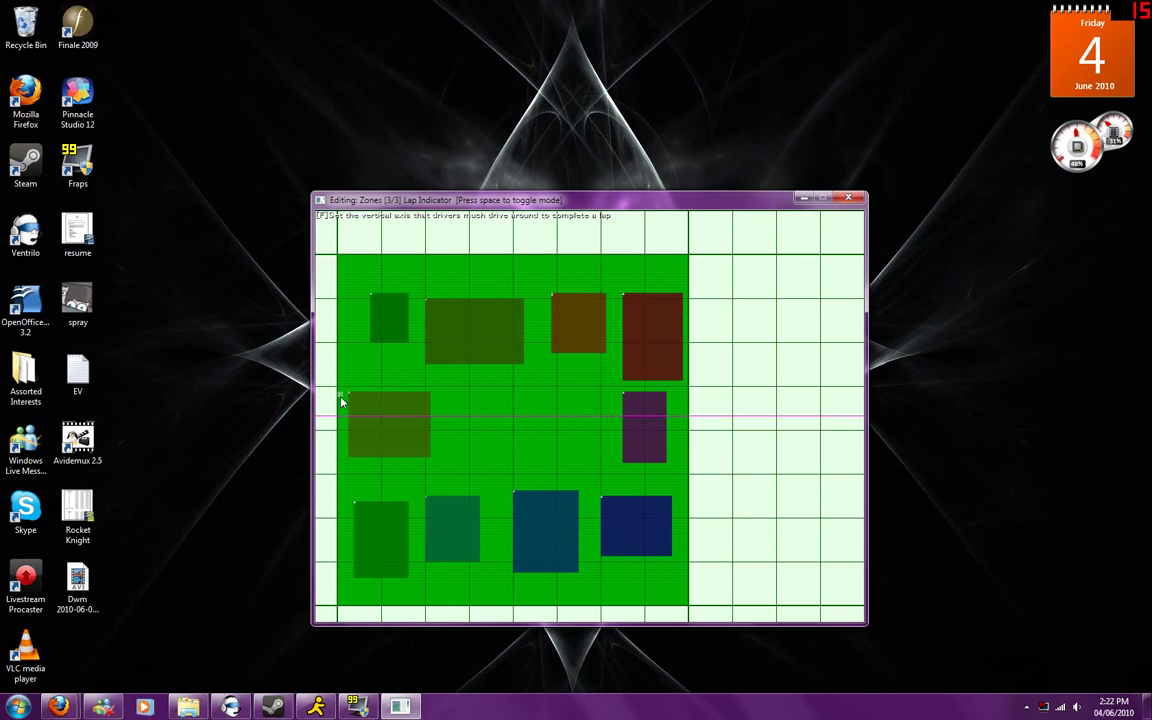
pyautogui.moveTo(342, 402); pyautogui.dragTo(477, 452)
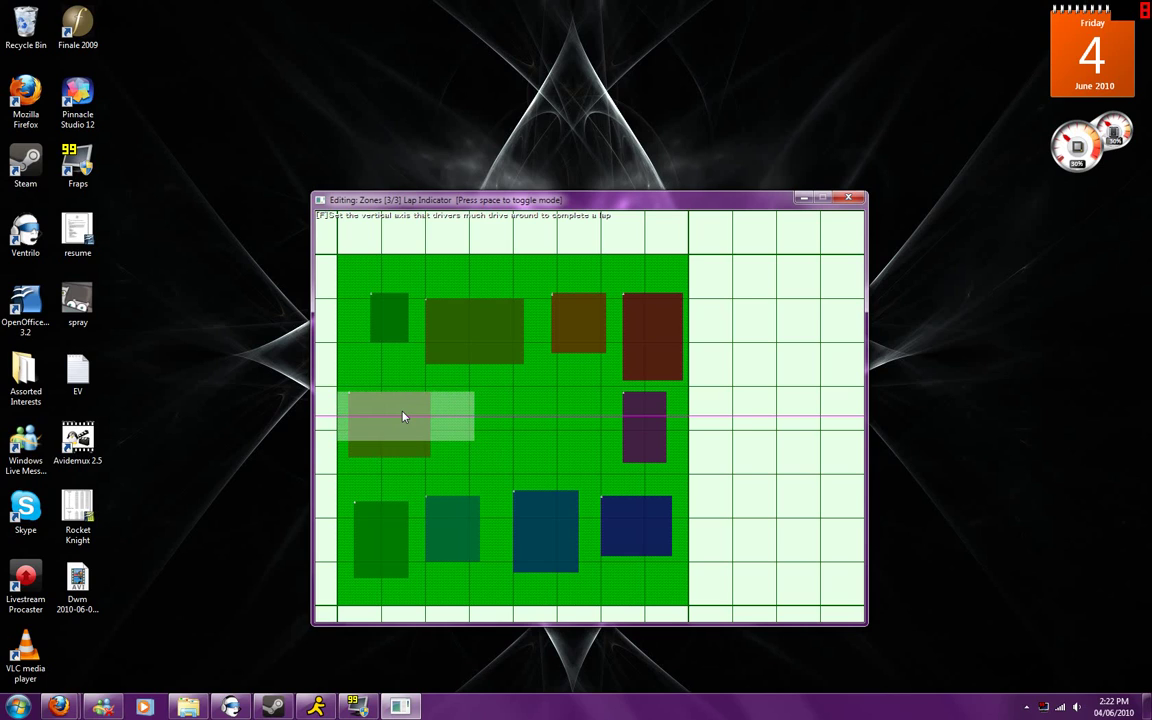
pyautogui.moveTo(345, 400); pyautogui.dragTo(690, 455)
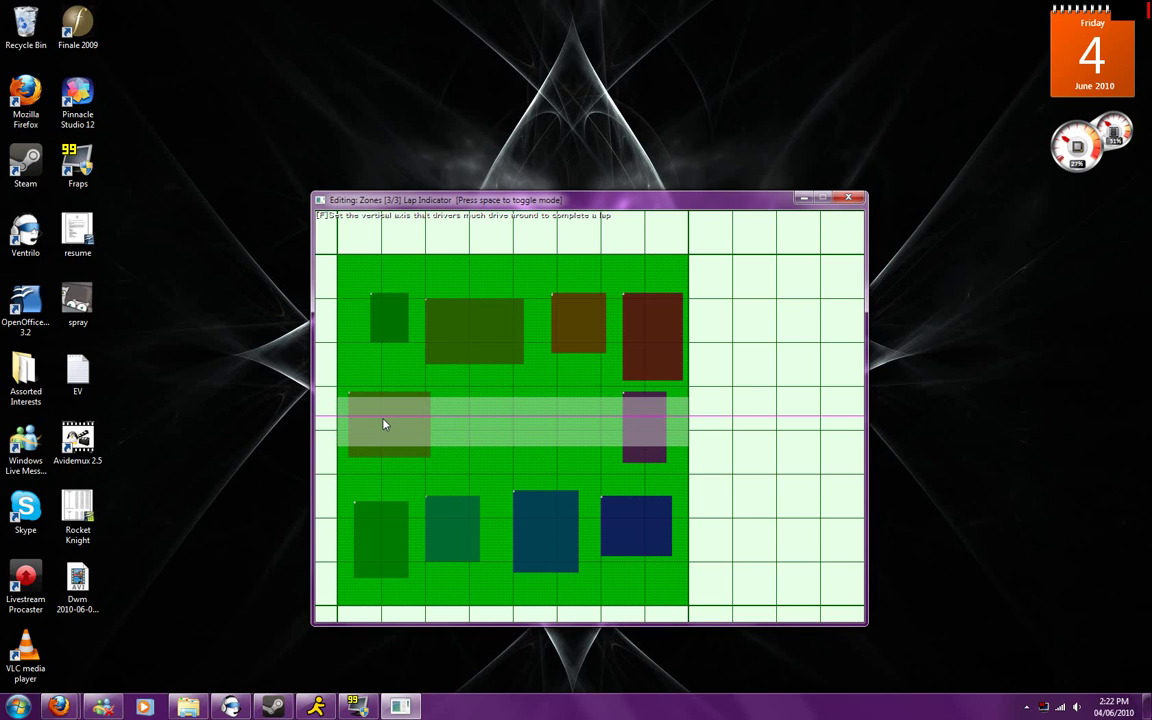
# In the Objects Placement mode, place four objects in zone 1 on the upper edge and two in zone 4 on the eastern side.
pyautogui.press('space')
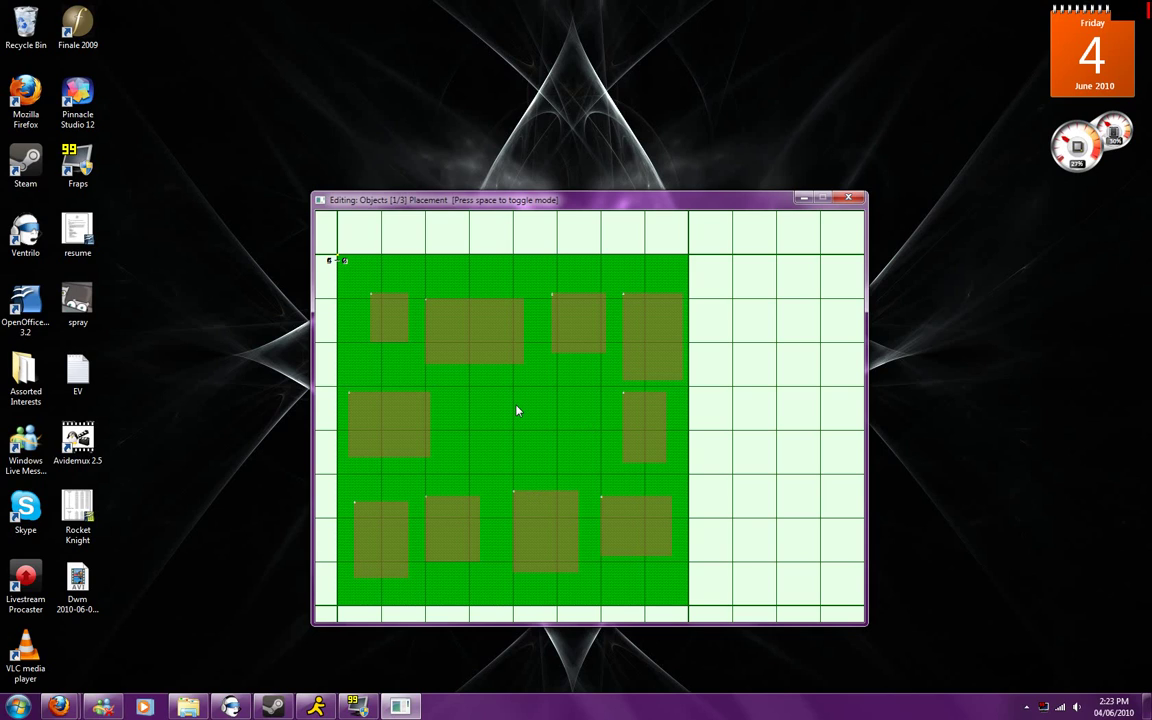
pyautogui.press('space')
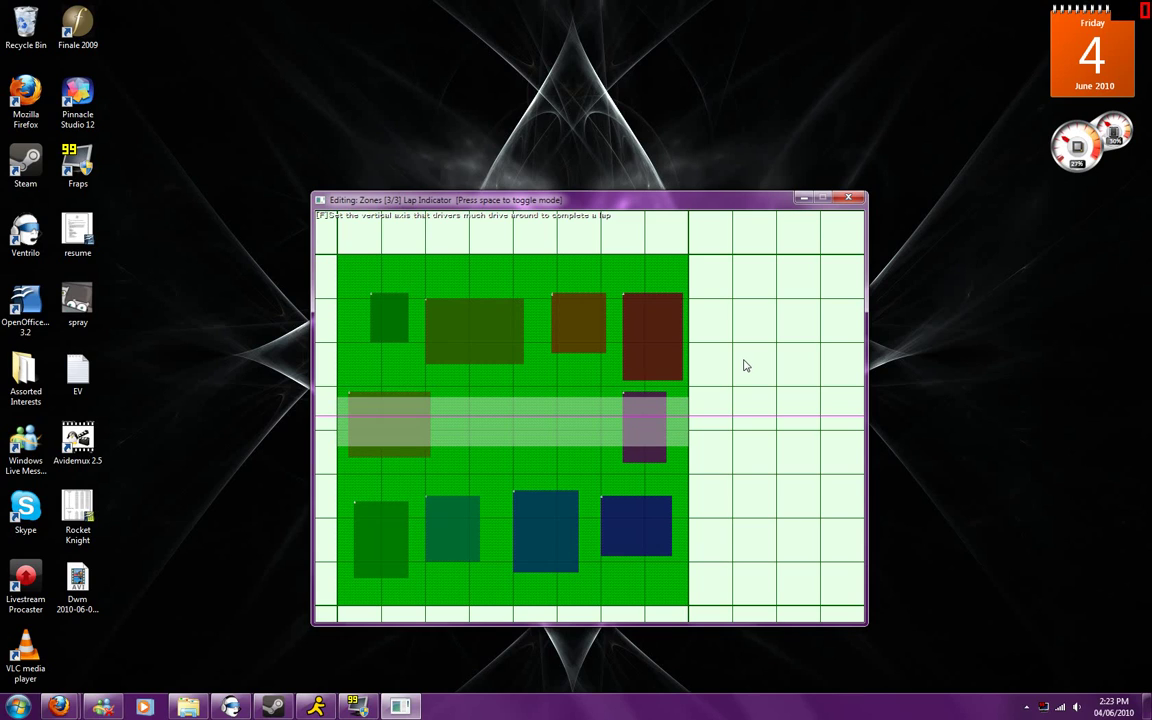
pyautogui.press('space')
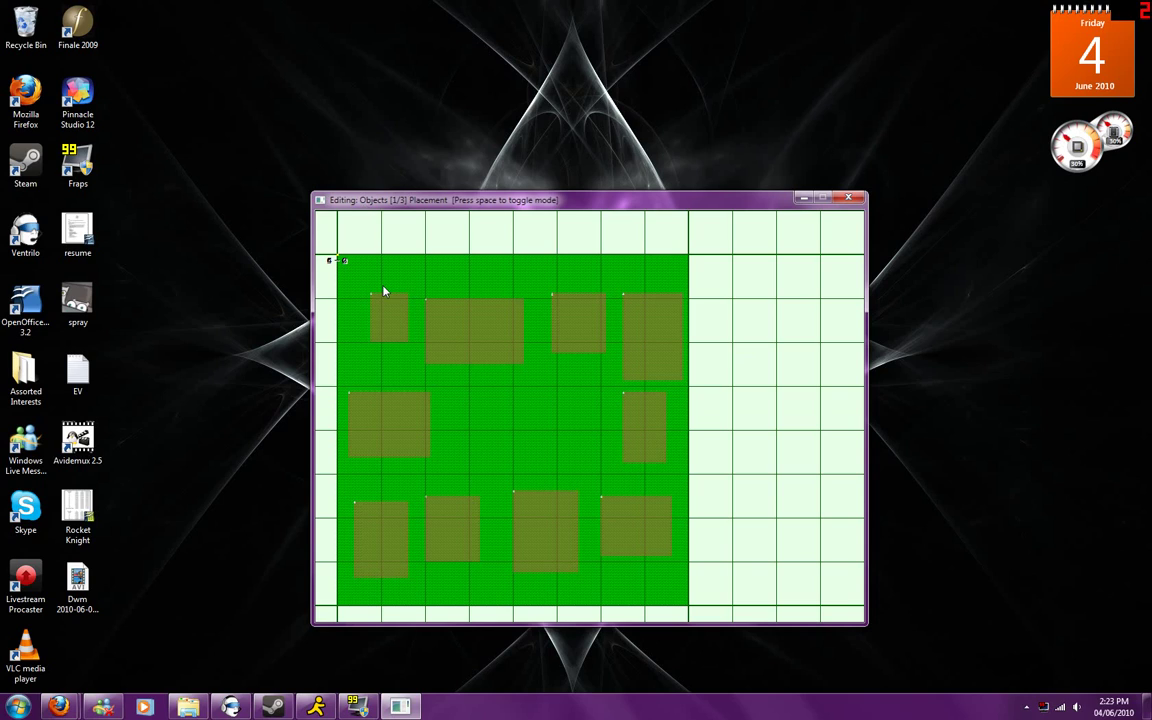
pyautogui.click(468, 345)
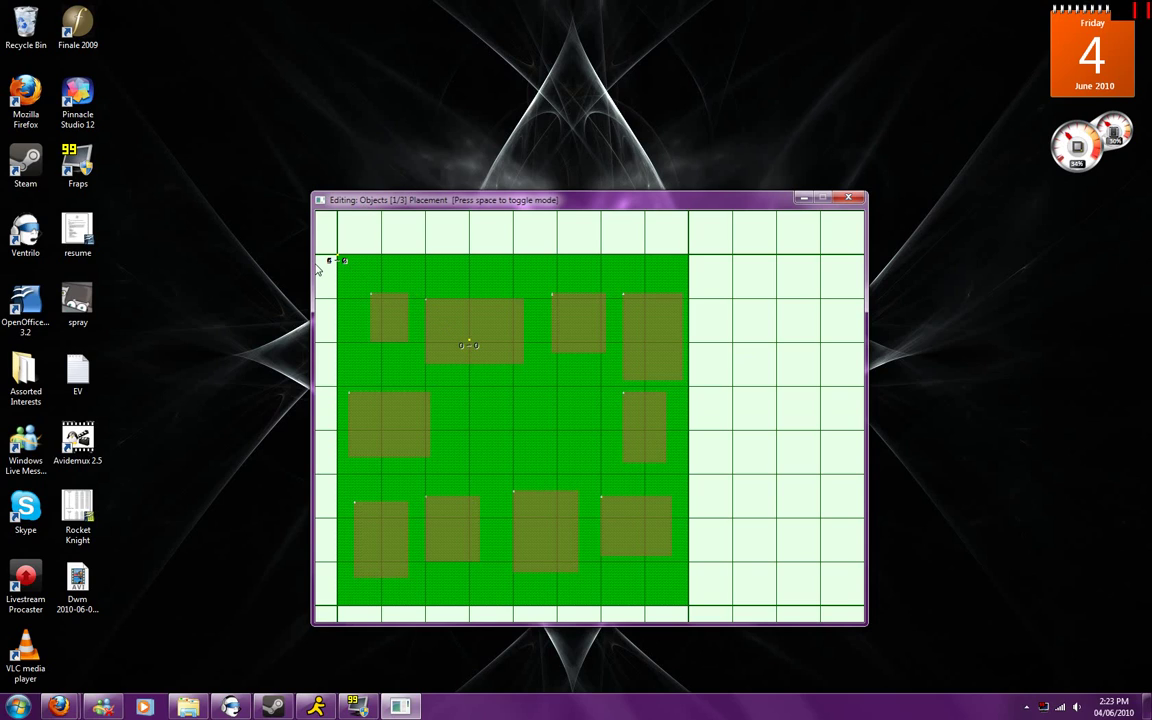
pyautogui.click(486, 322)
pyautogui.click(459, 311)
pyautogui.click(462, 347)
pyautogui.click(641, 445)
# In the Objects Visibility mode, set the upper row's second value to 02 and its third value to 05.
pyautogui.press('space')
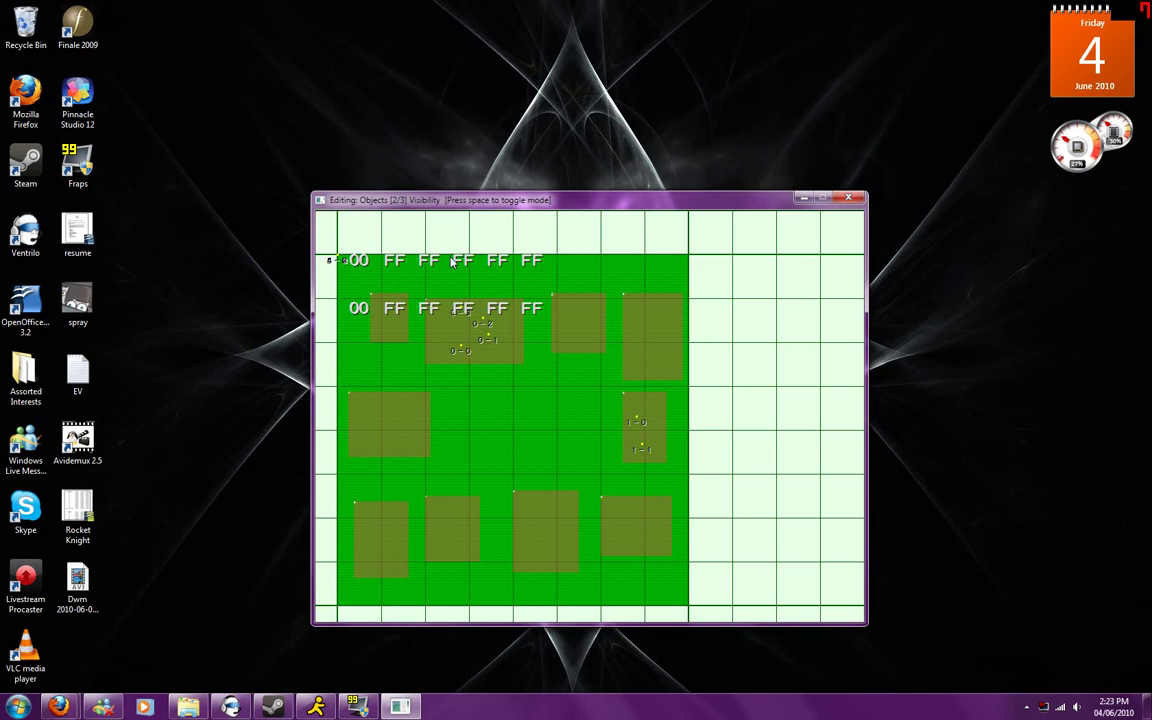
pyautogui.click(393, 260)
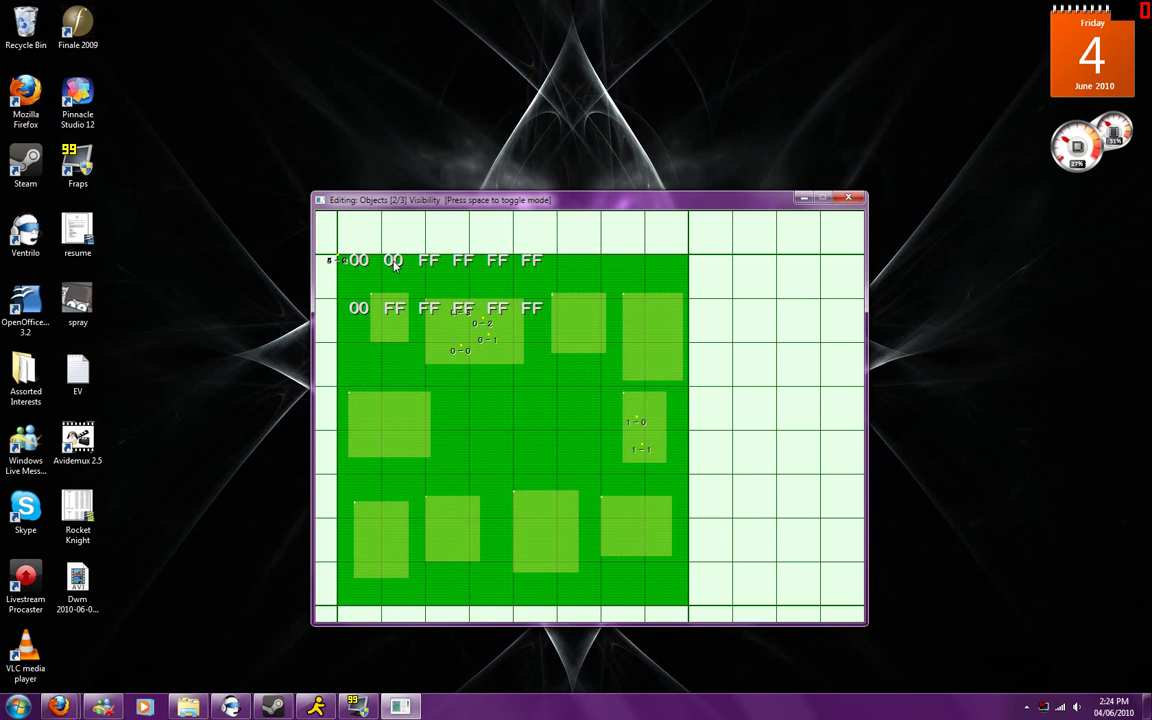
pyautogui.click(393, 260)
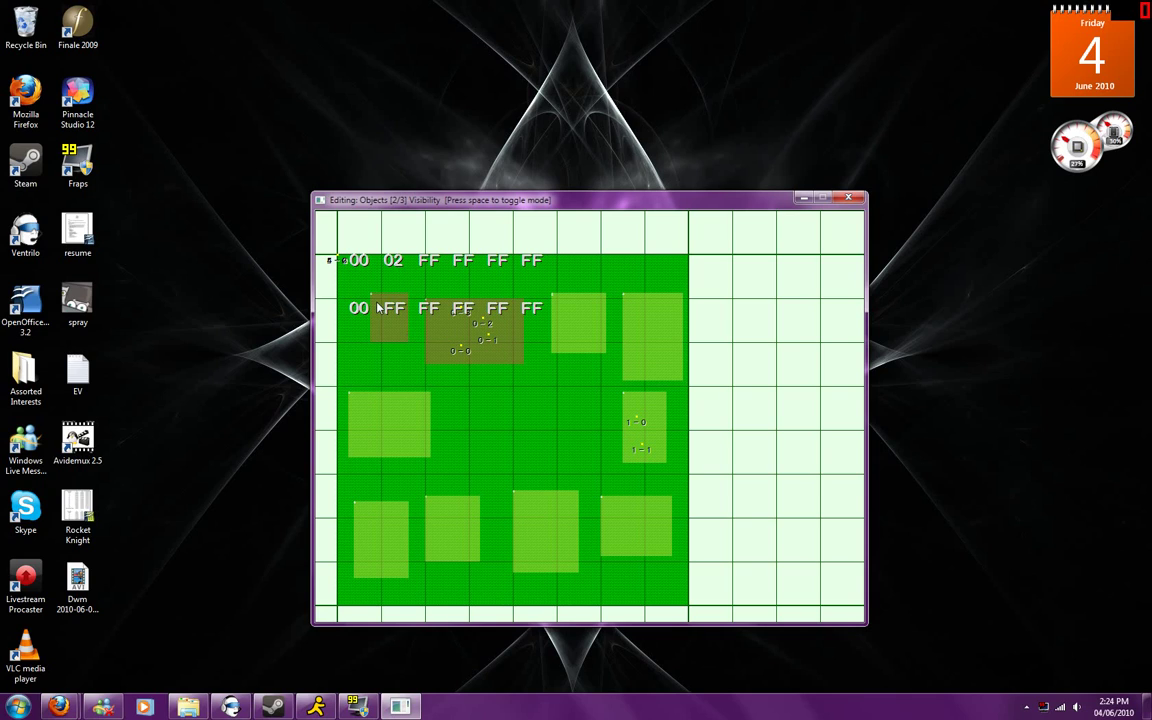
pyautogui.click(425, 262)
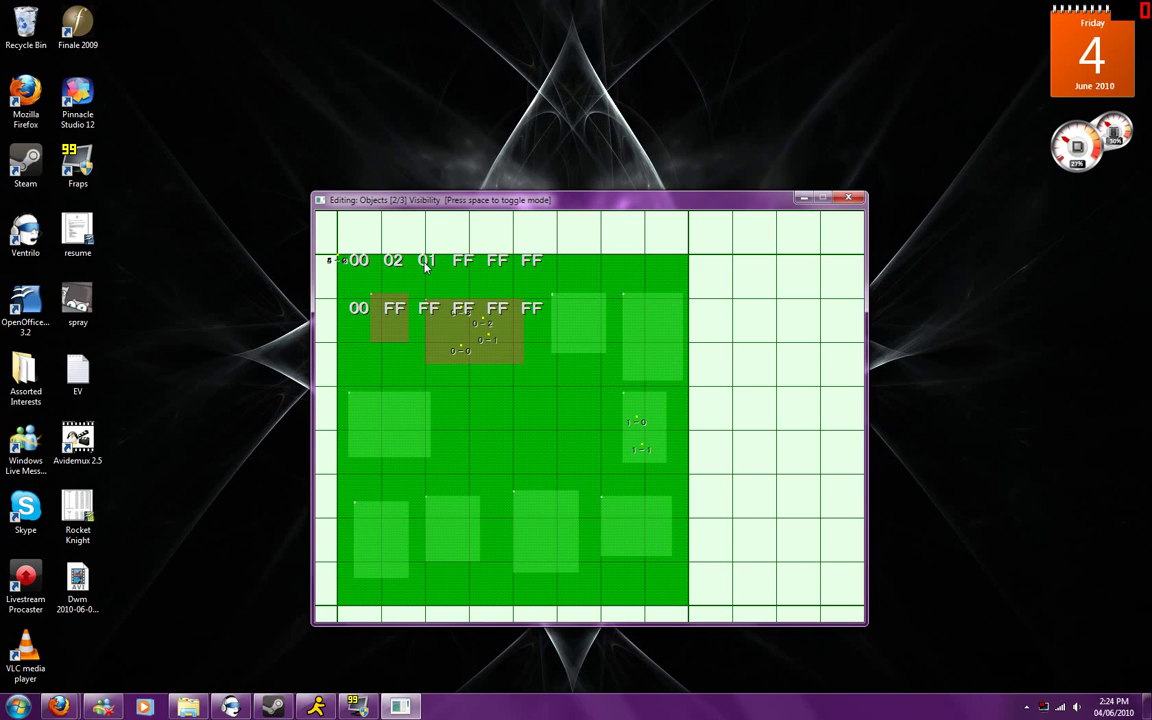
pyautogui.scroll(2, 425, 265)
pyautogui.scroll(1, 425, 265)
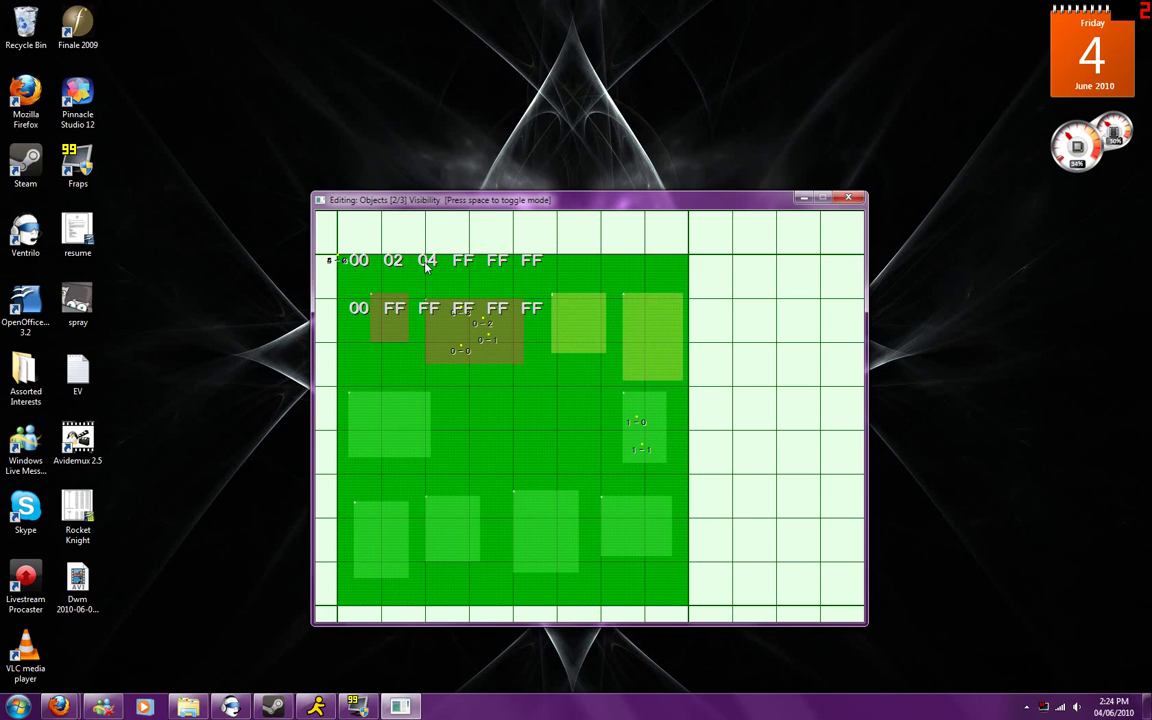
pyautogui.scroll(1, 425, 264)
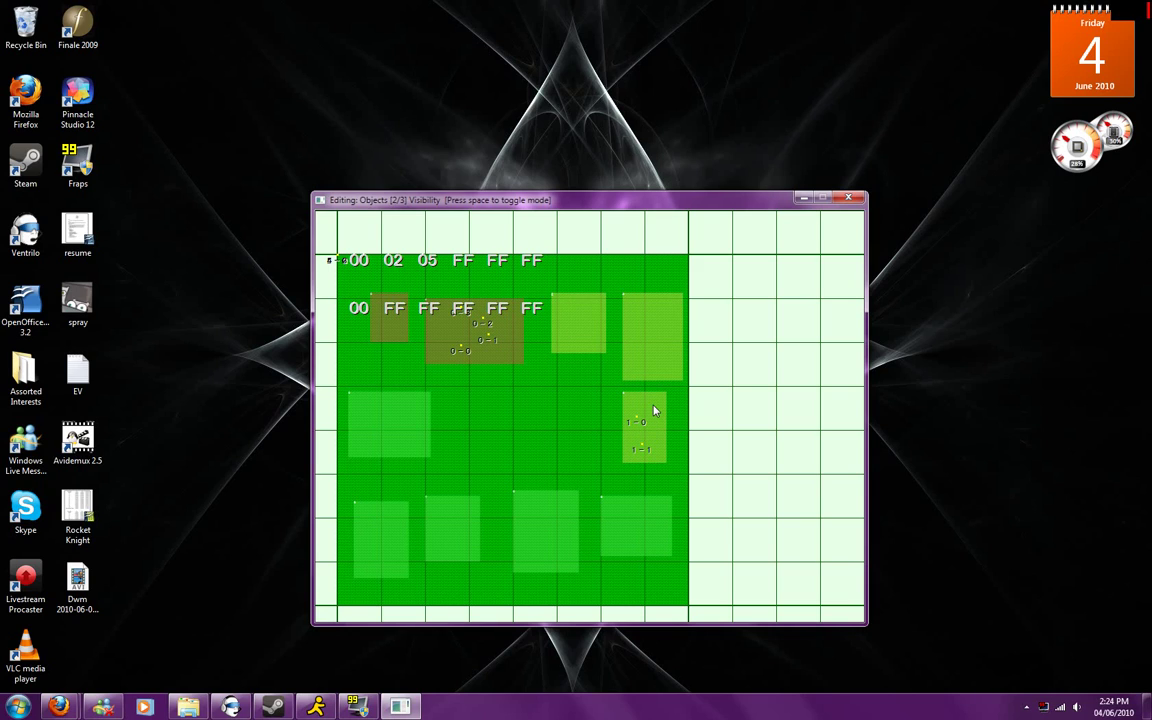
# Review the behaviour setting in the Objects Behaviour mode, and switch to the Grand Prix Mode Object Placement mode.
pyautogui.press('space')
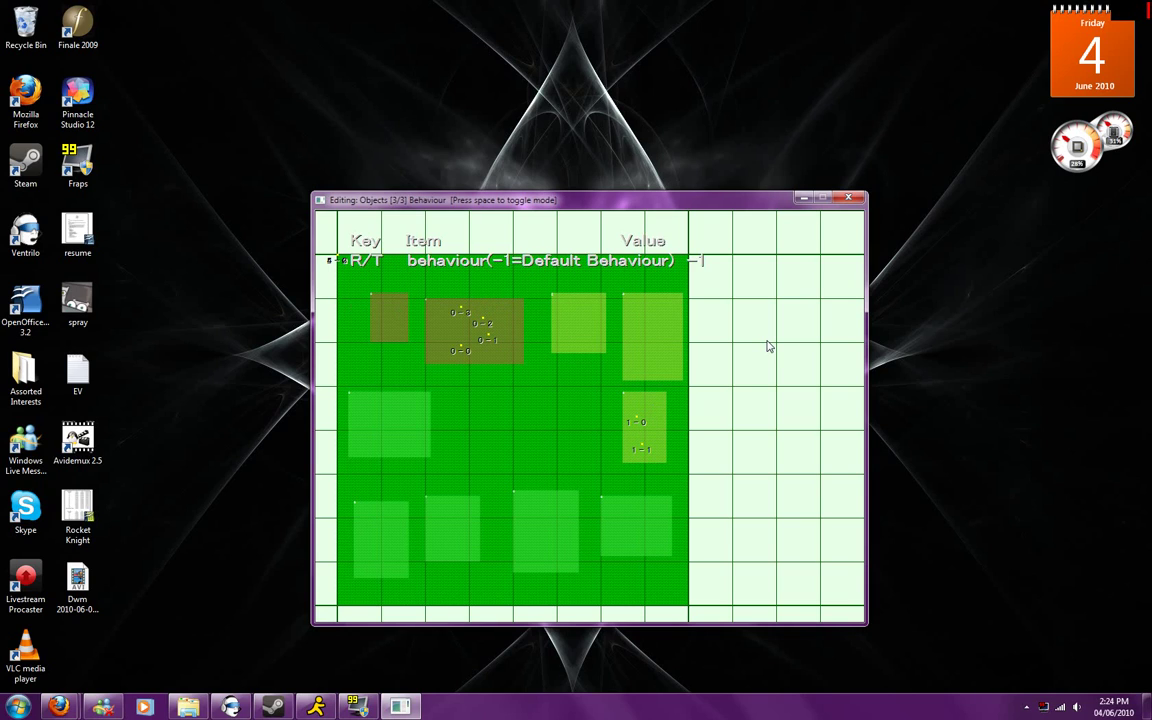
pyautogui.moveTo(387, 204); pyautogui.dragTo(425, 230)
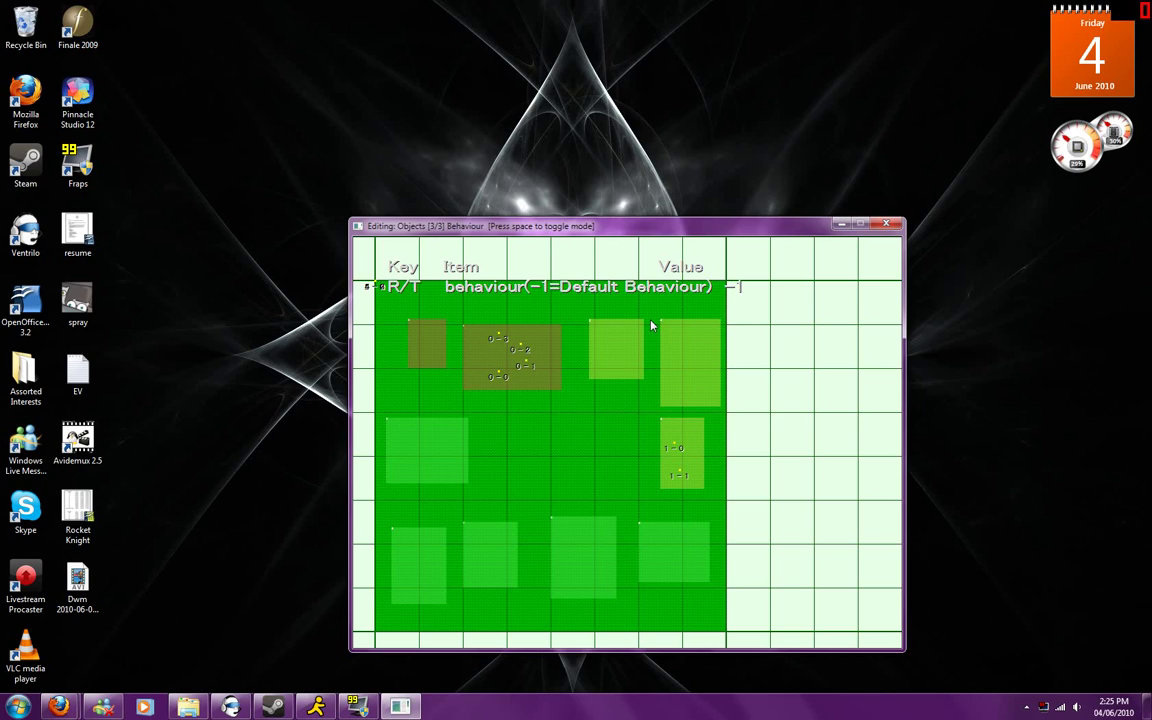
pyautogui.click(732, 288)
pyautogui.write('-')
pyautogui.press('Right')
pyautogui.press('Left')
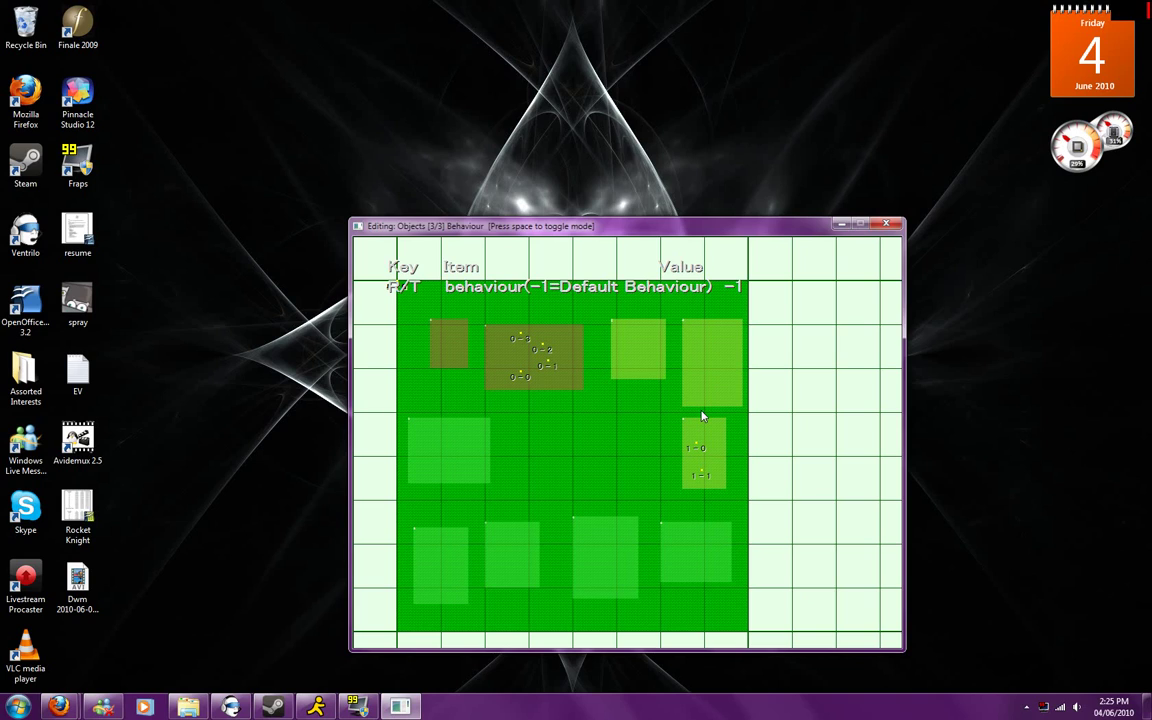
pyautogui.press('space')
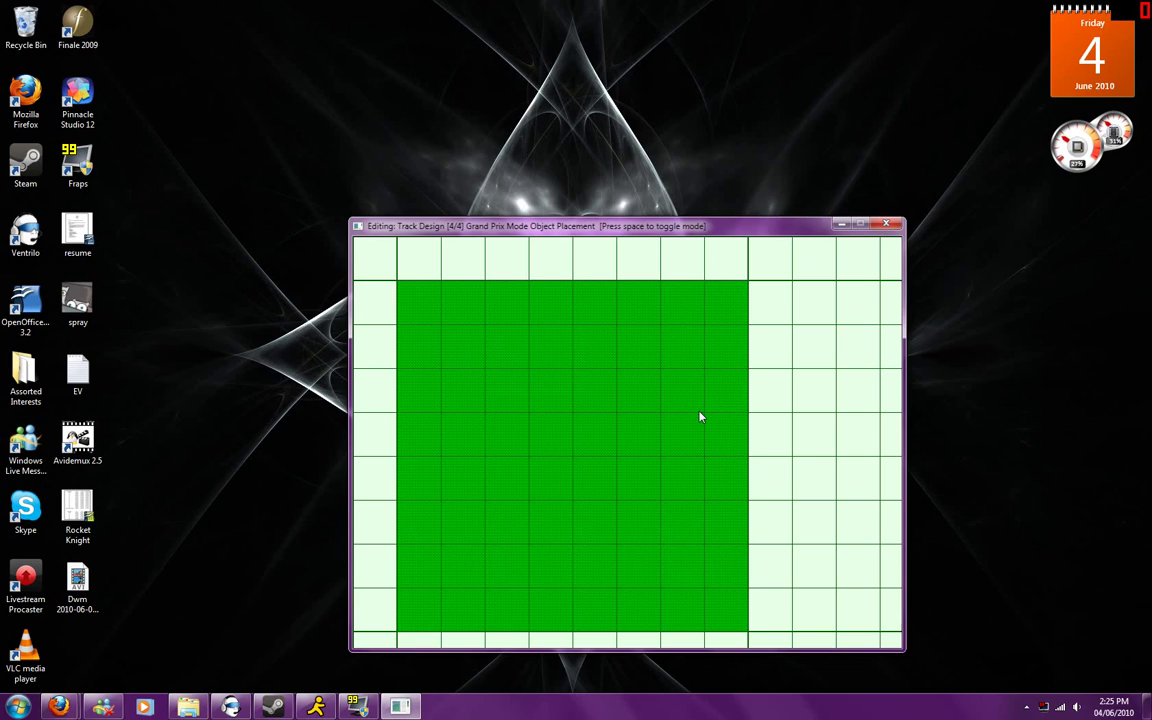